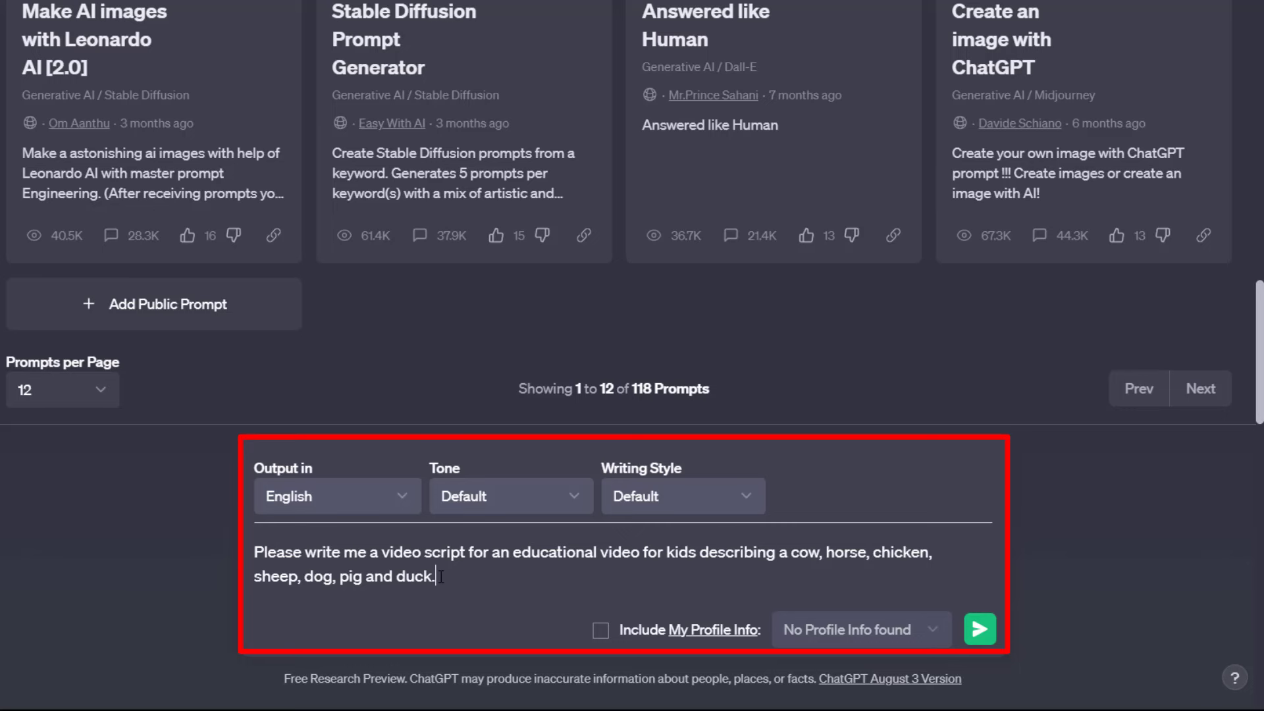
Send ChatGPT the prompt for a kids' script about seven farm animals.
left_click(981, 633)
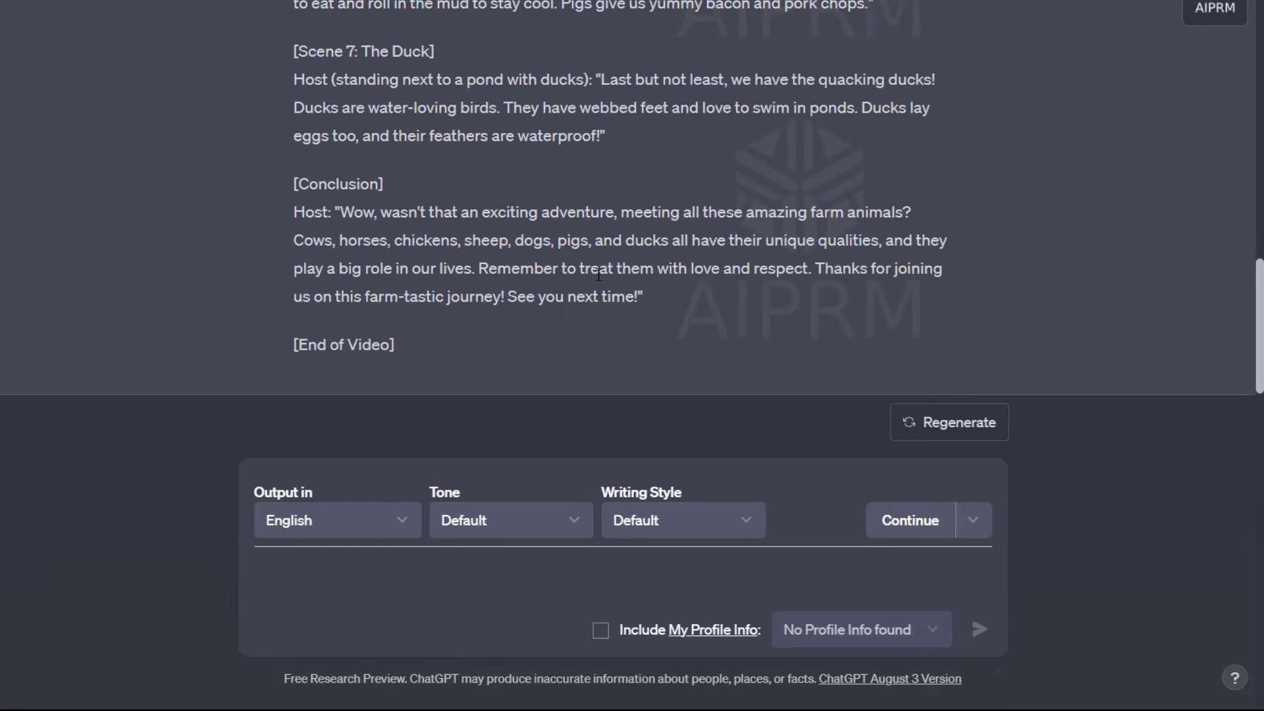
scroll(597, 277, "up", 3)
scroll(598, 277, "up", 2)
scroll(889, 218, "up", 6)
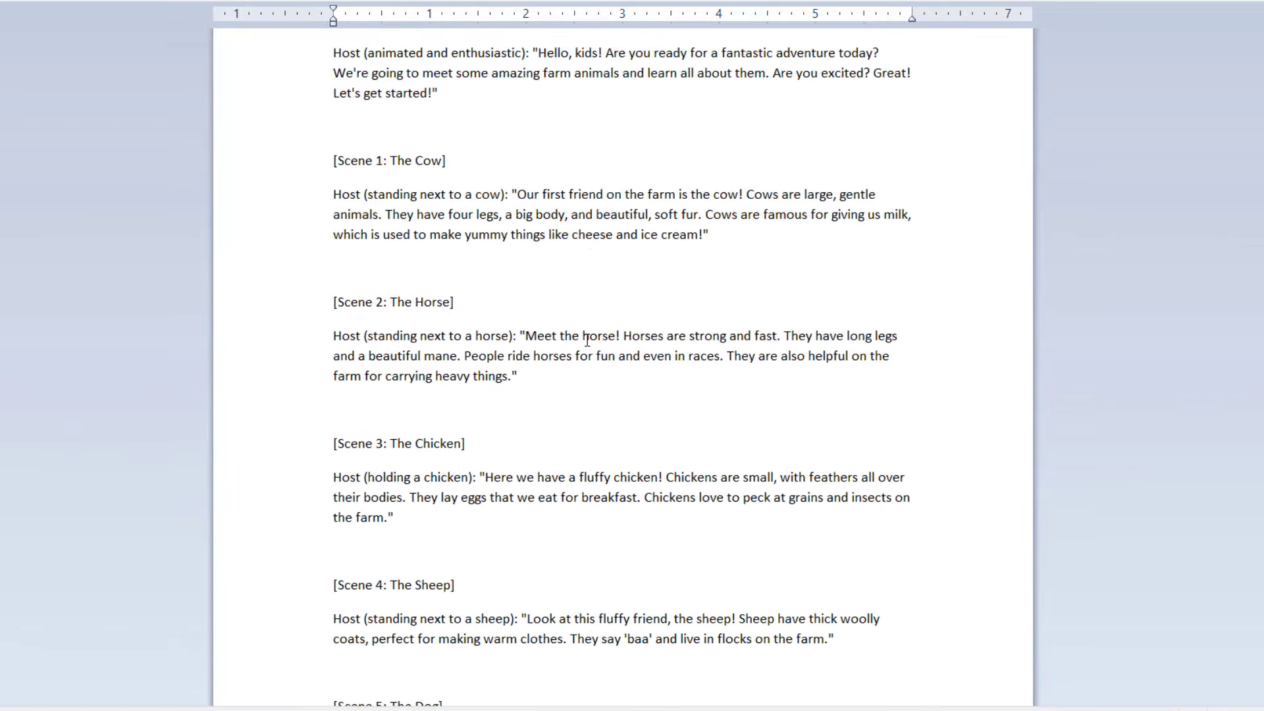
scroll(588, 338, "up", 2)
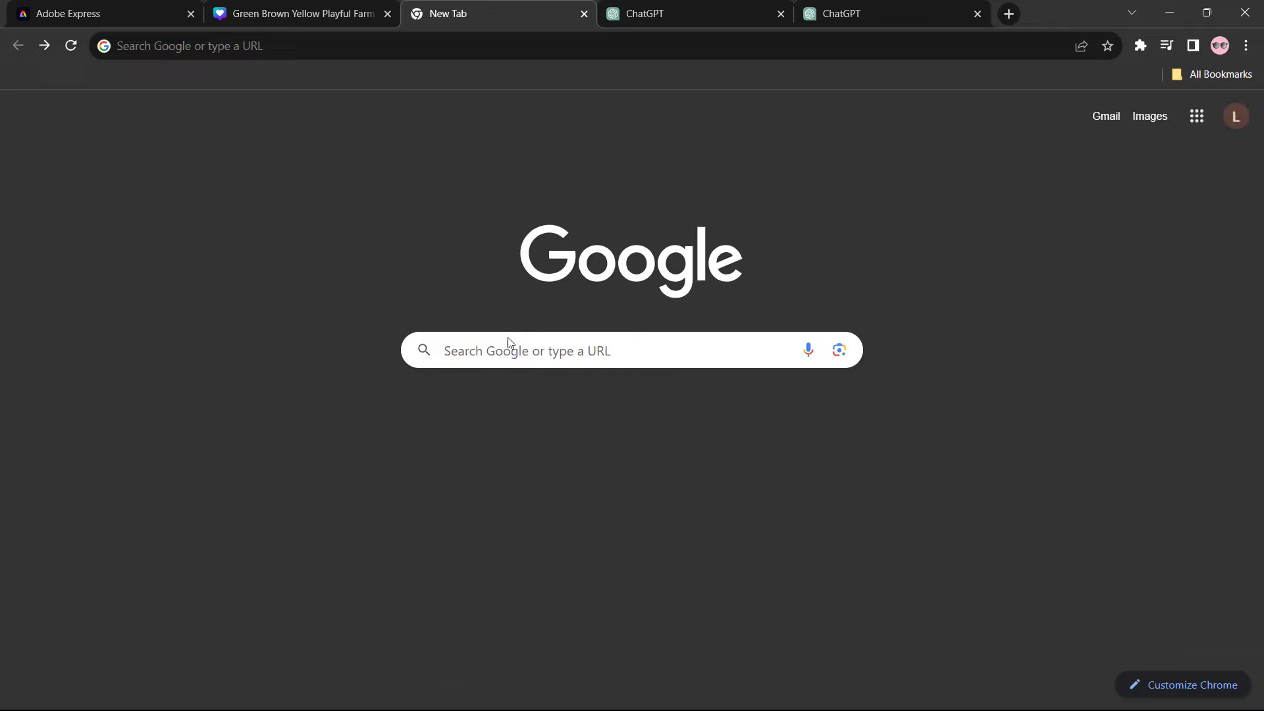
Find ElevenLabs and paste the script's introduction into its text box.
left_click(508, 350)
type("elevenlabs")
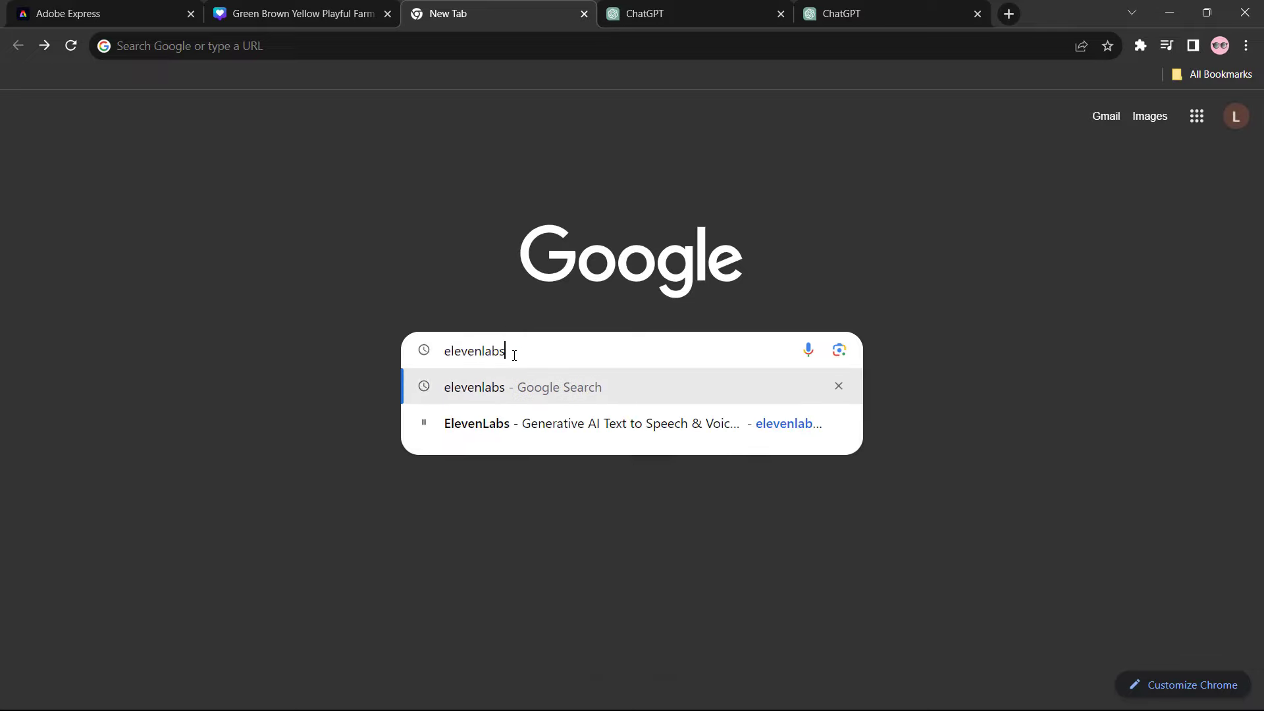
key("Return")
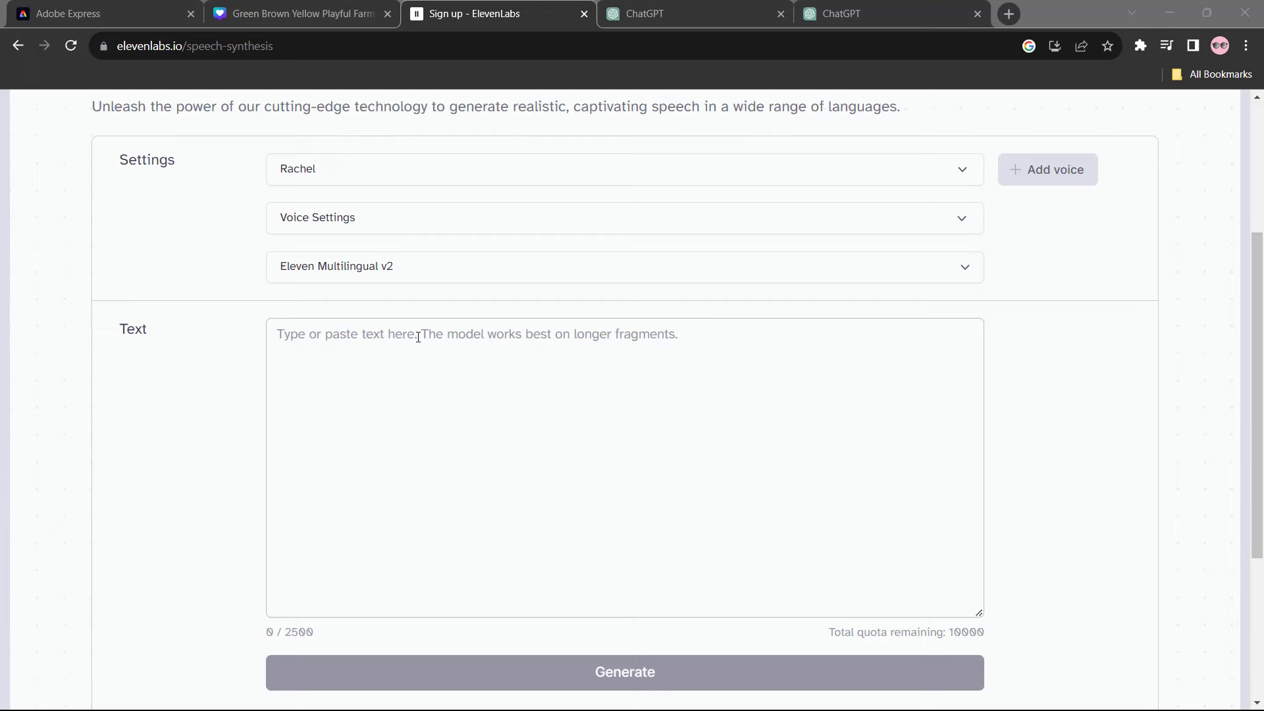
left_click(419, 336)
type("\"Hello, kids! Are you ready for a fantastic adventure today? We're going to meet some amazing farm animals and learn all about them. Are you excited? Great! Let's get started!\"")
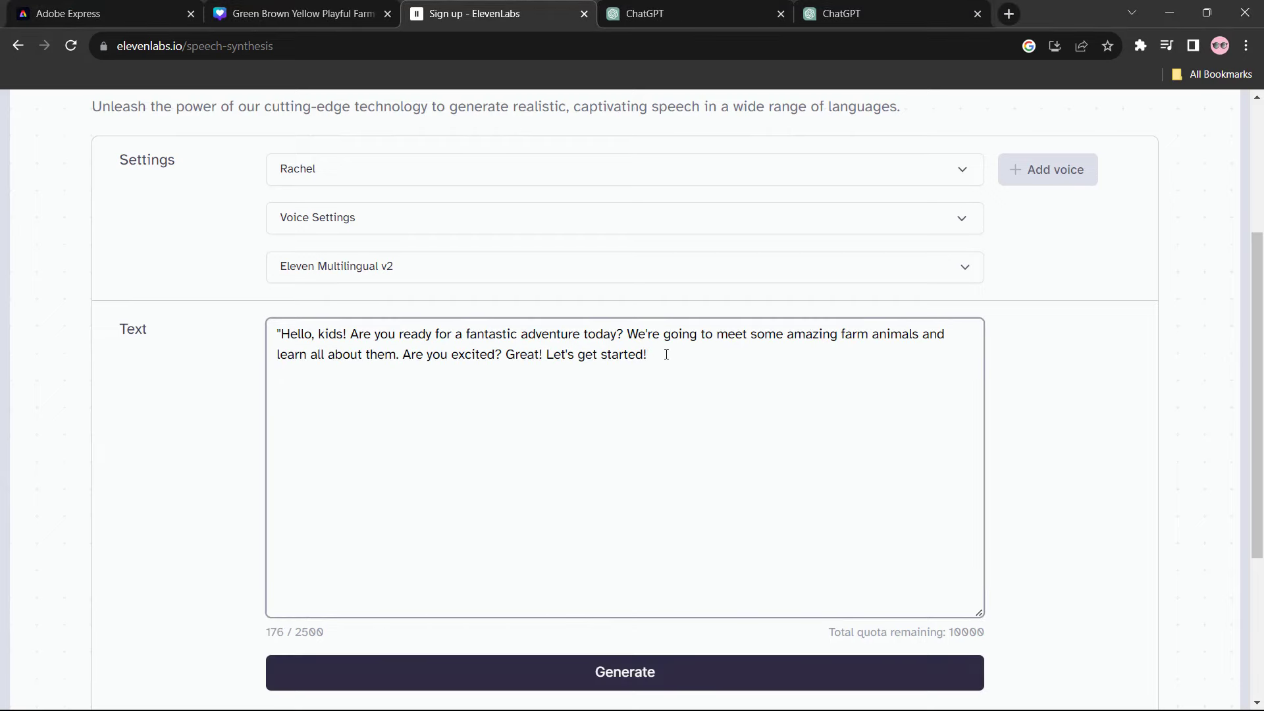
type("!!!")
type("!")
key("Return")
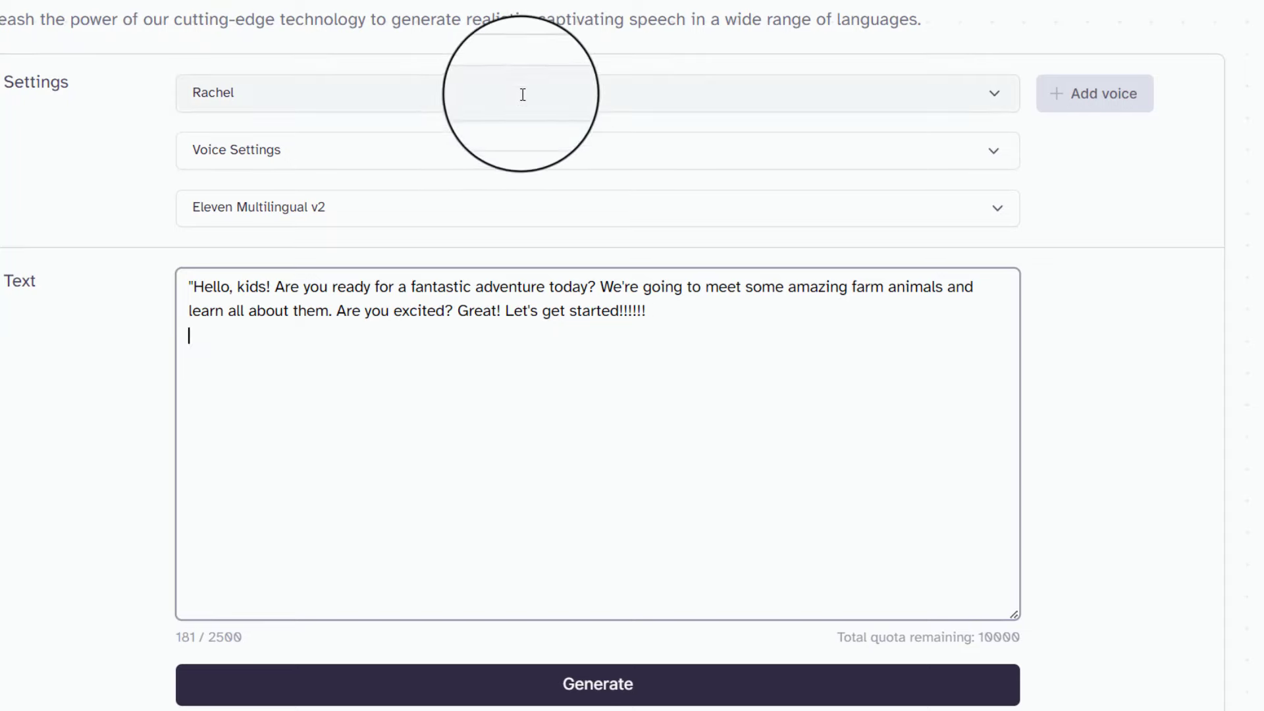
Choose the Bella voice, with stability about a third and clarity below 60%.
left_click(533, 92)
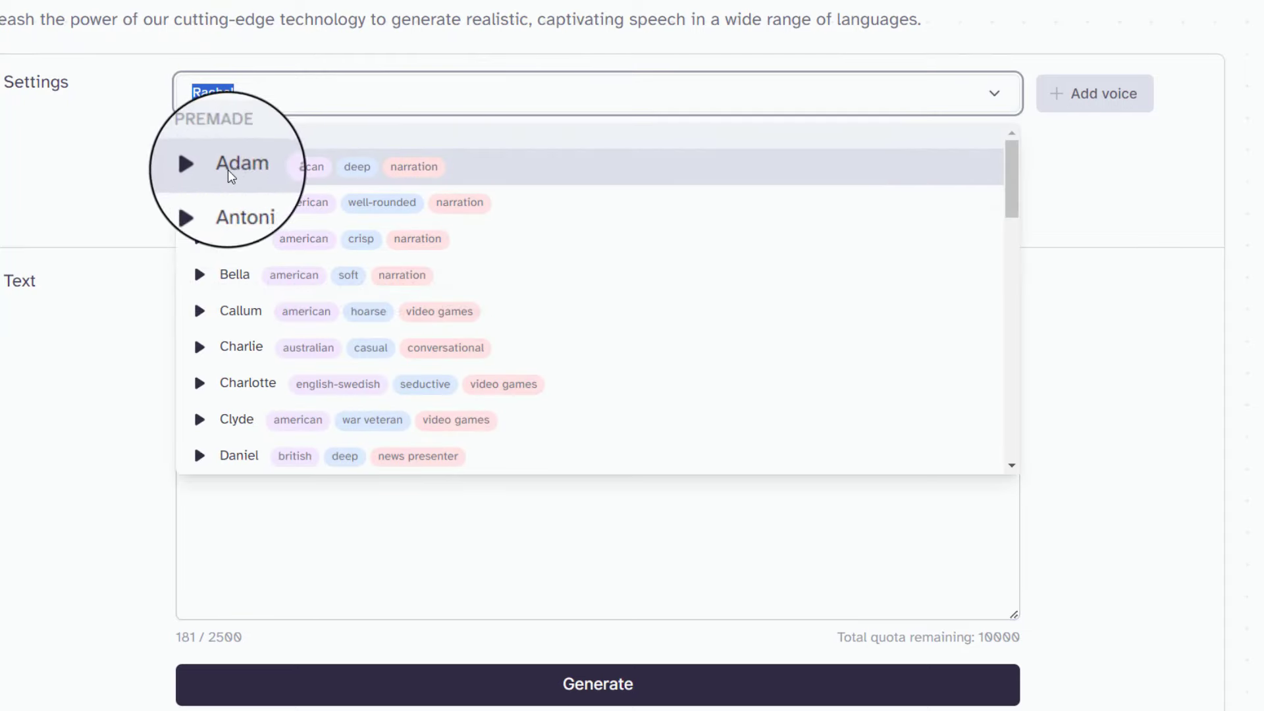
left_click(198, 274)
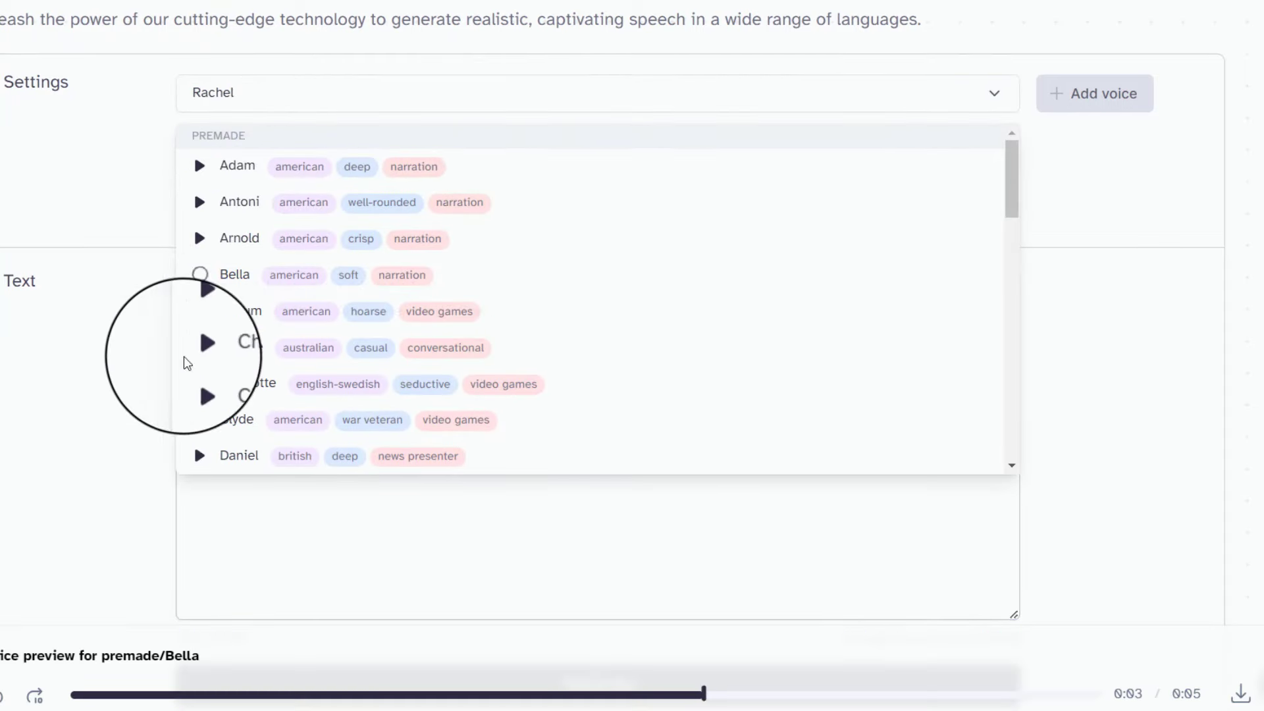
left_click(222, 273)
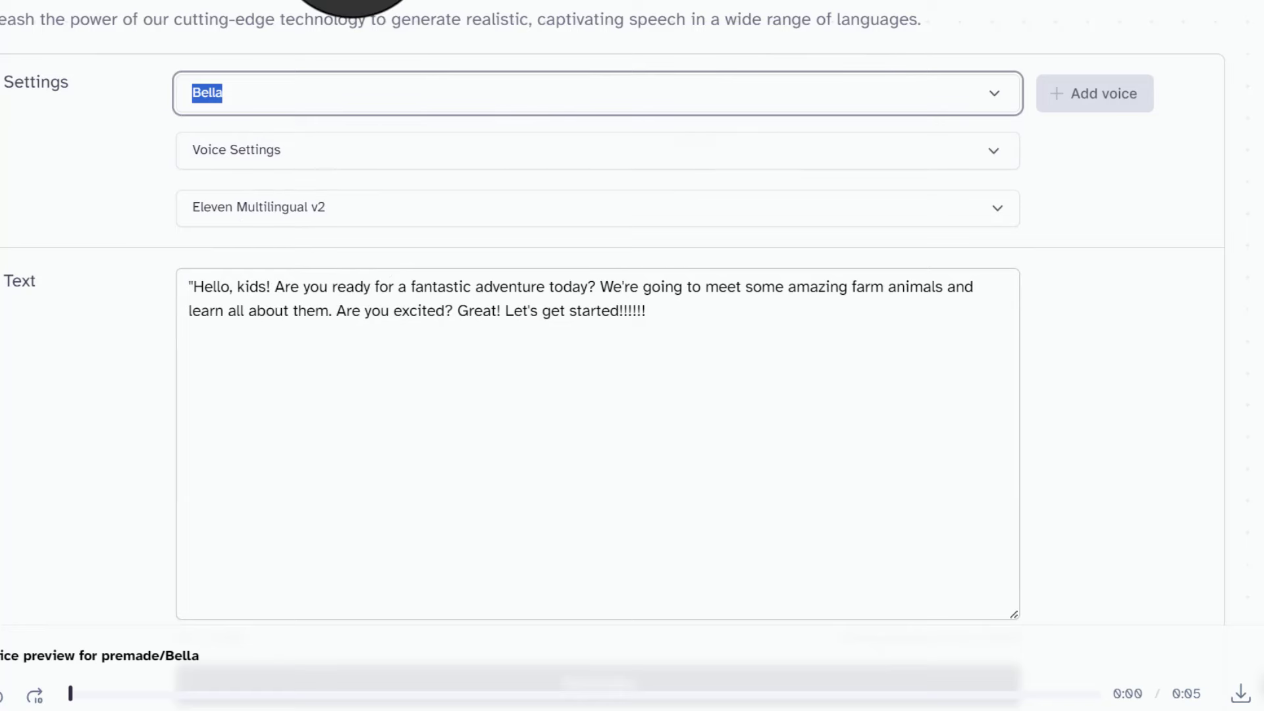
left_click(396, 150)
left_click_drag(587, 213, 435, 211)
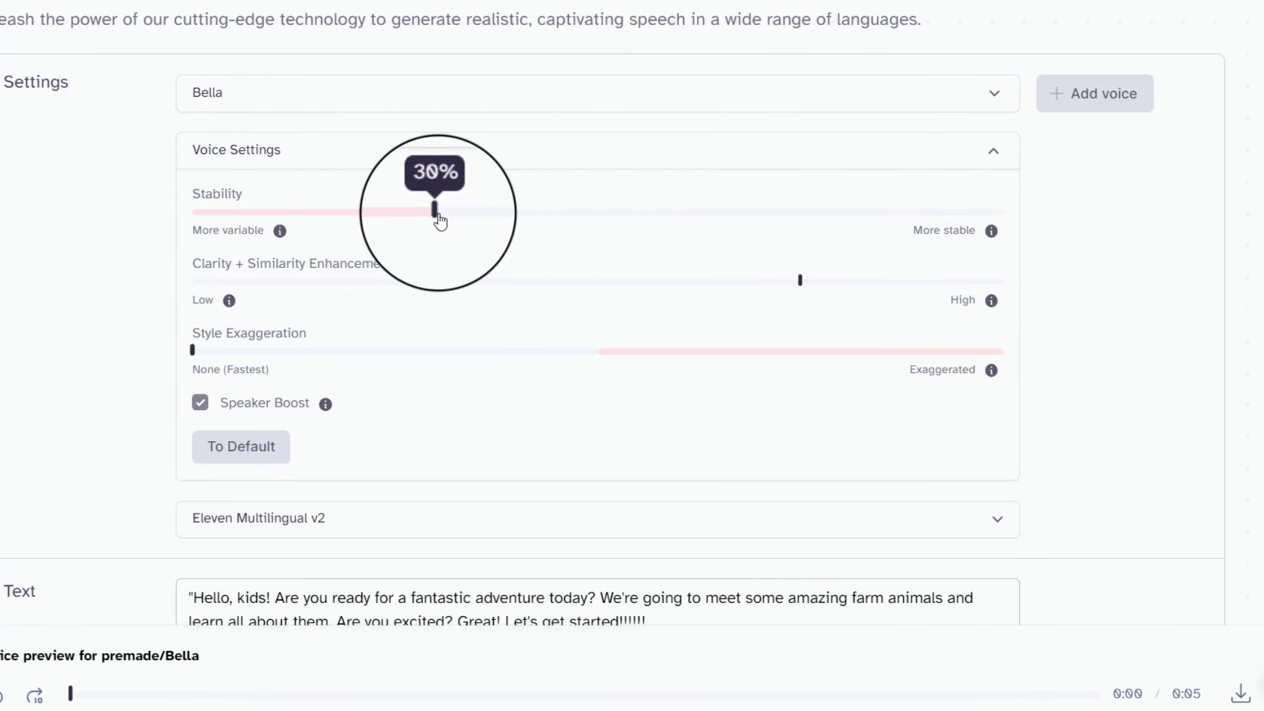
left_click_drag(628, 284, 674, 294)
scroll(579, 537, "down", 5)
Generate, play and download the introduction clip, then paste in the cow paragraph.
left_click(580, 505)
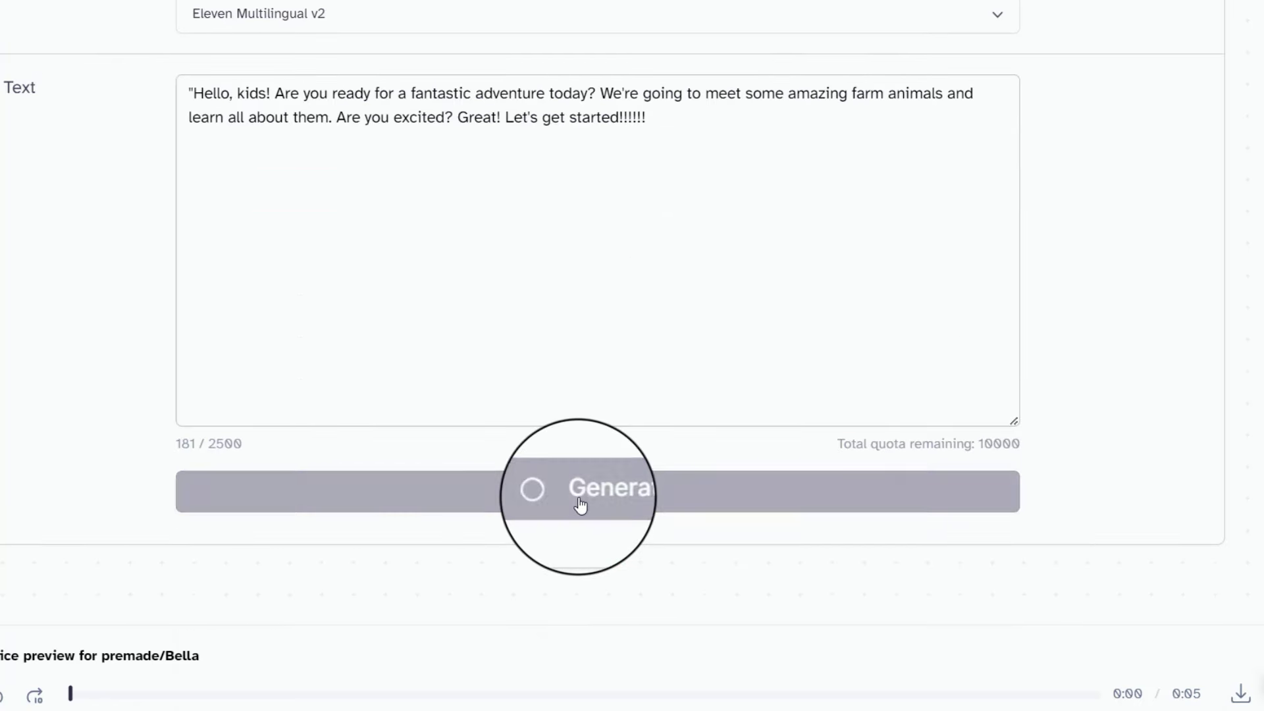
left_click(35, 670)
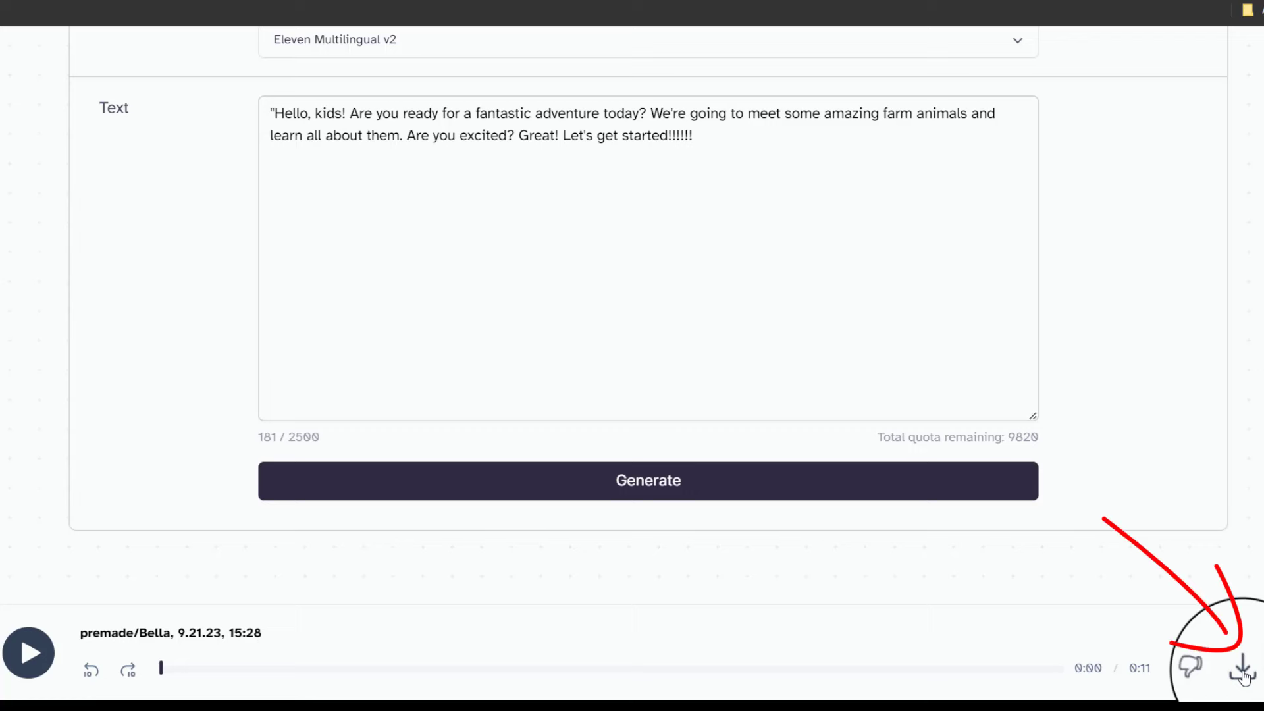
left_click(1242, 671)
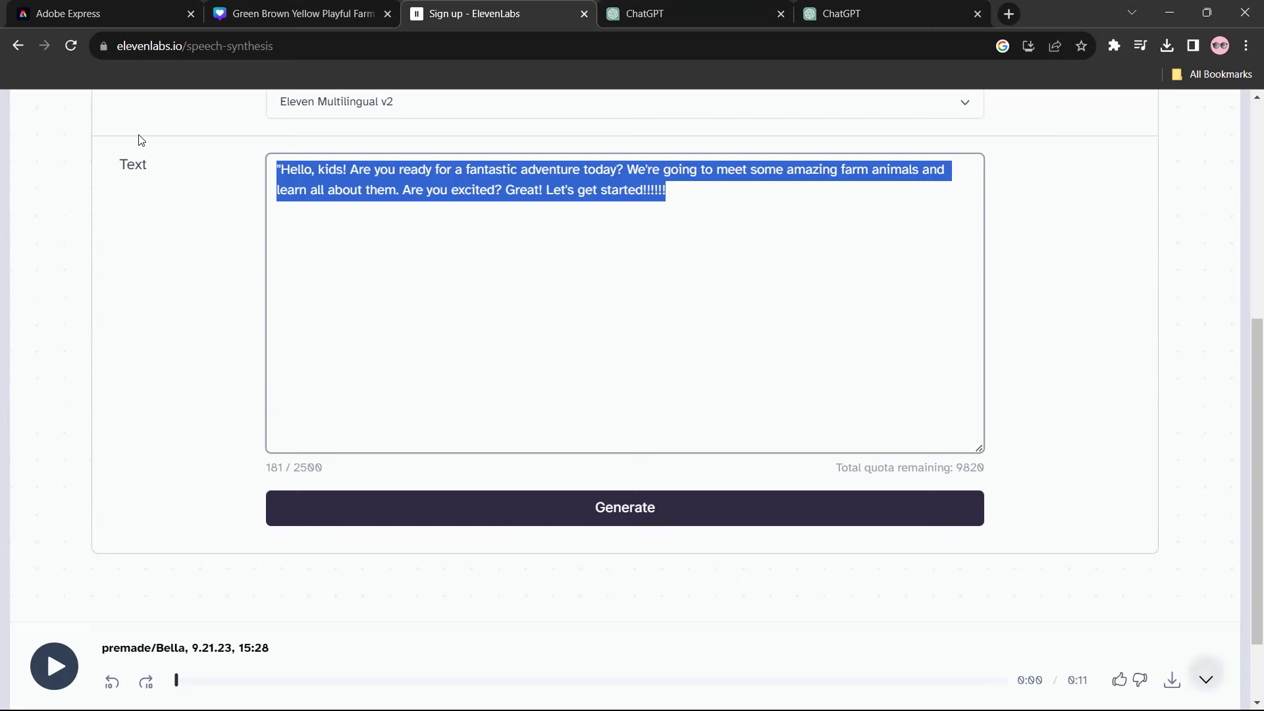
type("\"Our first friend on the farm is the cow! Cows are large, gentle animals. They have four legs, a big body, and beautiful, soft fur. Cows are famous for giving us milk, which is used to make yummy things like cheese and ice cream!\"")
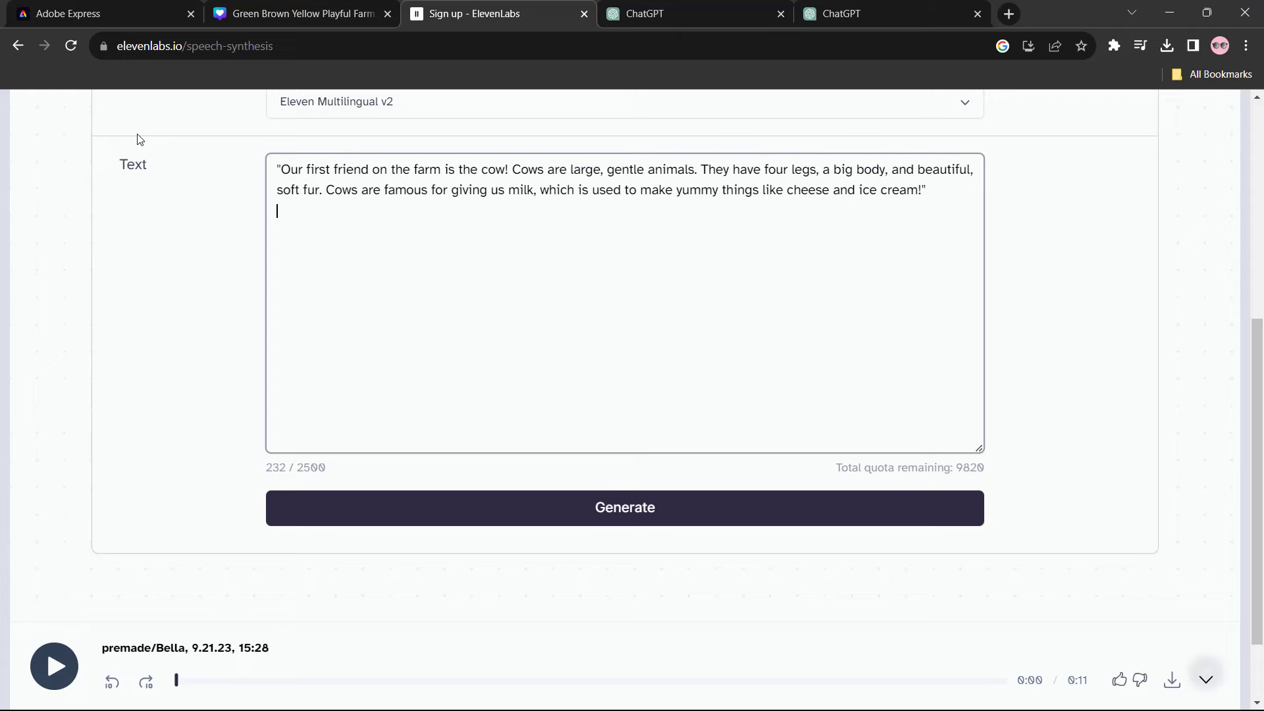
scroll(693, 415, "up", 1)
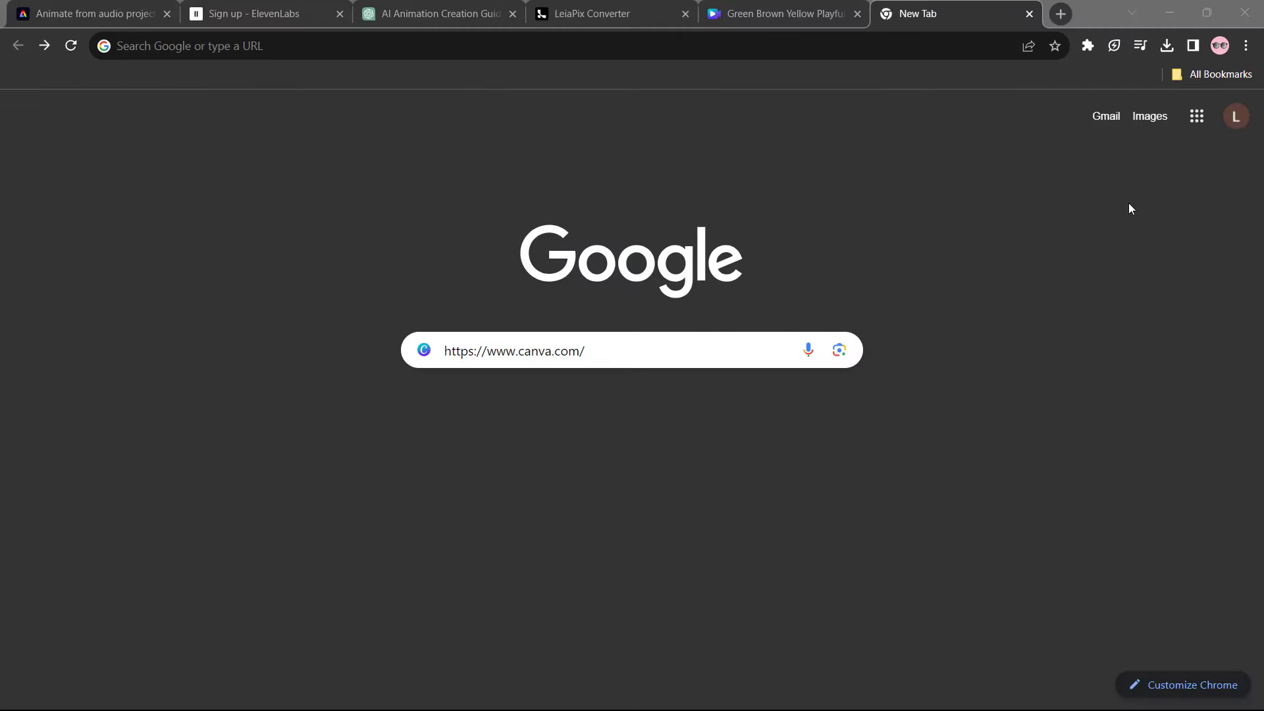
Open Canva, search Elements for 'farm background', and set the barn graphic as background.
left_click(636, 357)
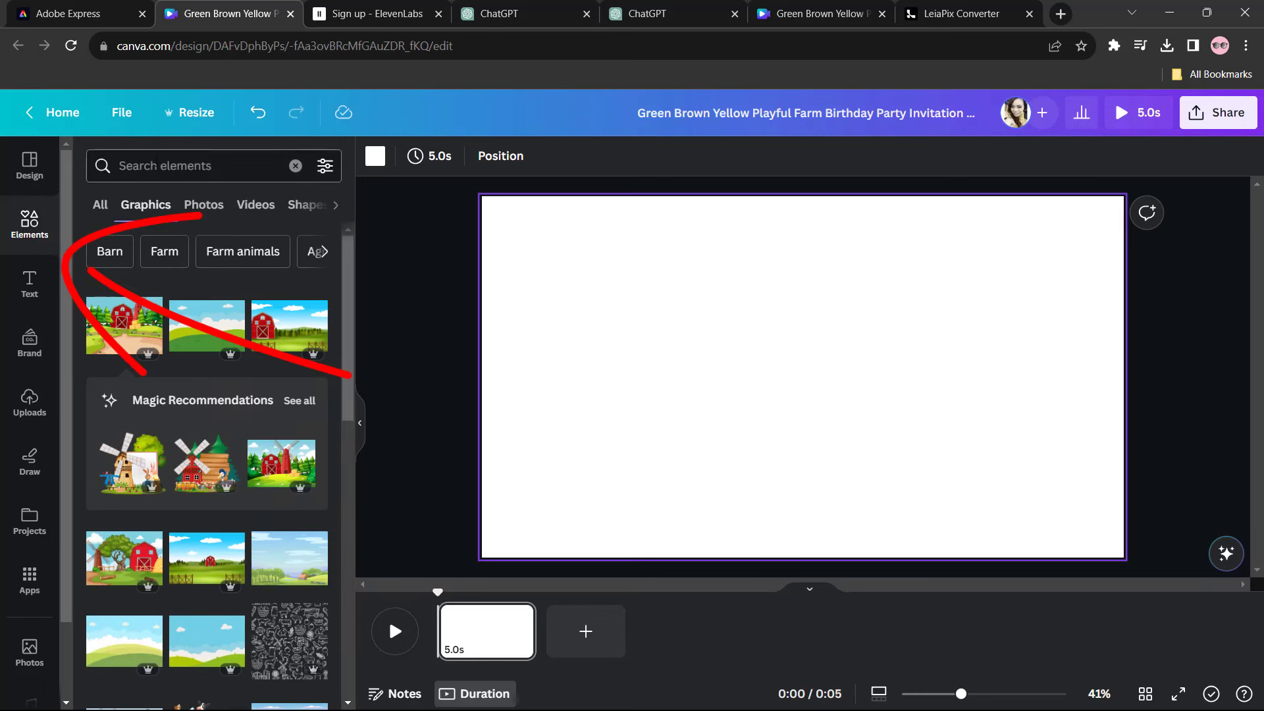
left_click(191, 164)
type("farm background")
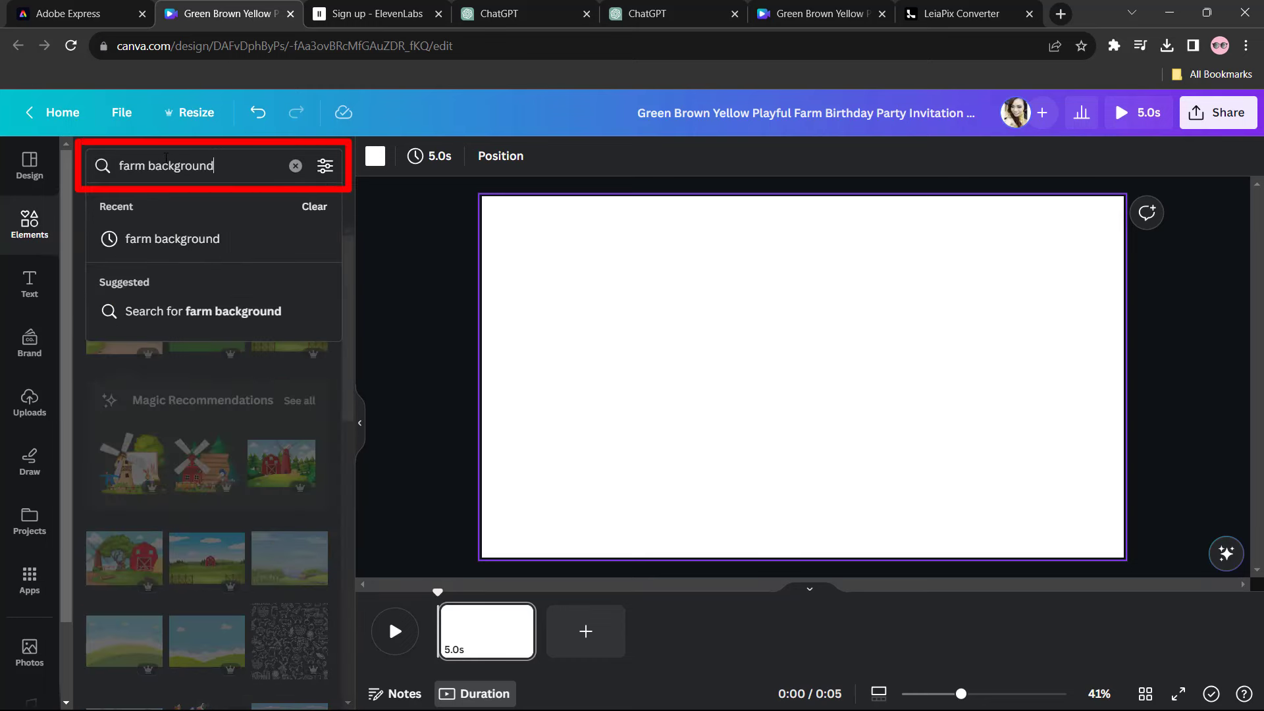
key("Return")
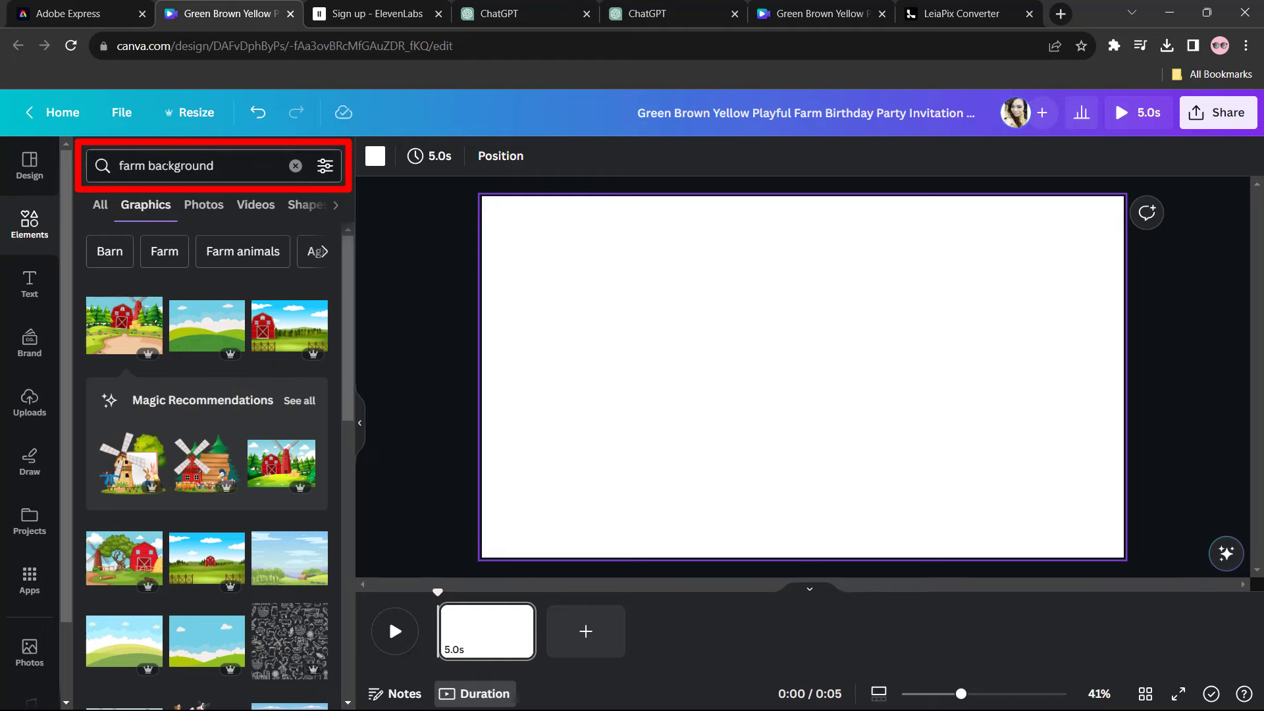
left_click(123, 325)
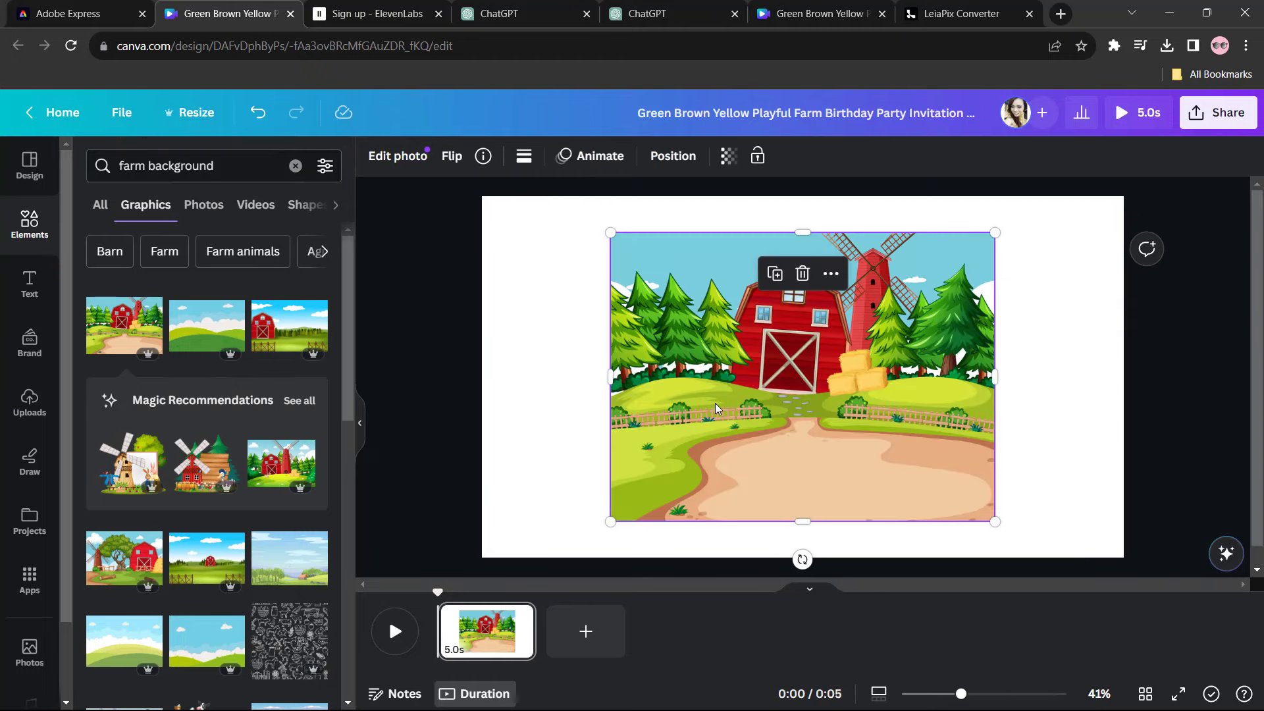
right_click(718, 409)
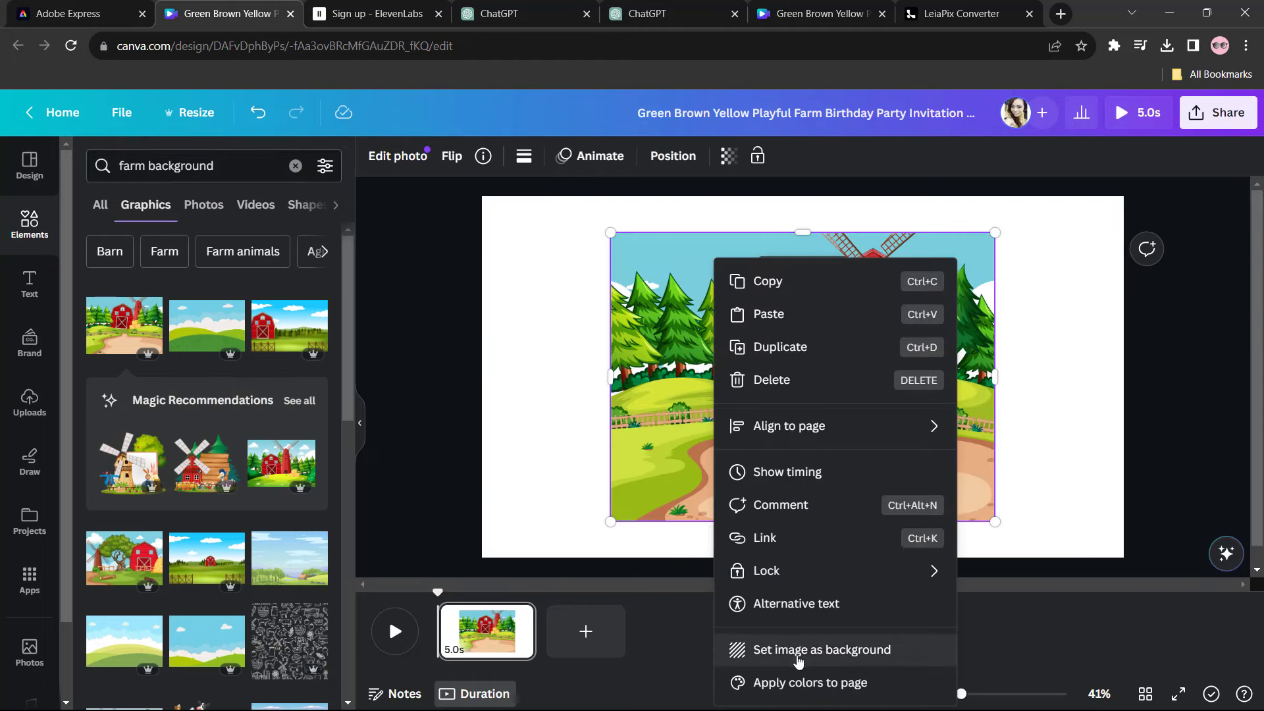
left_click(798, 656)
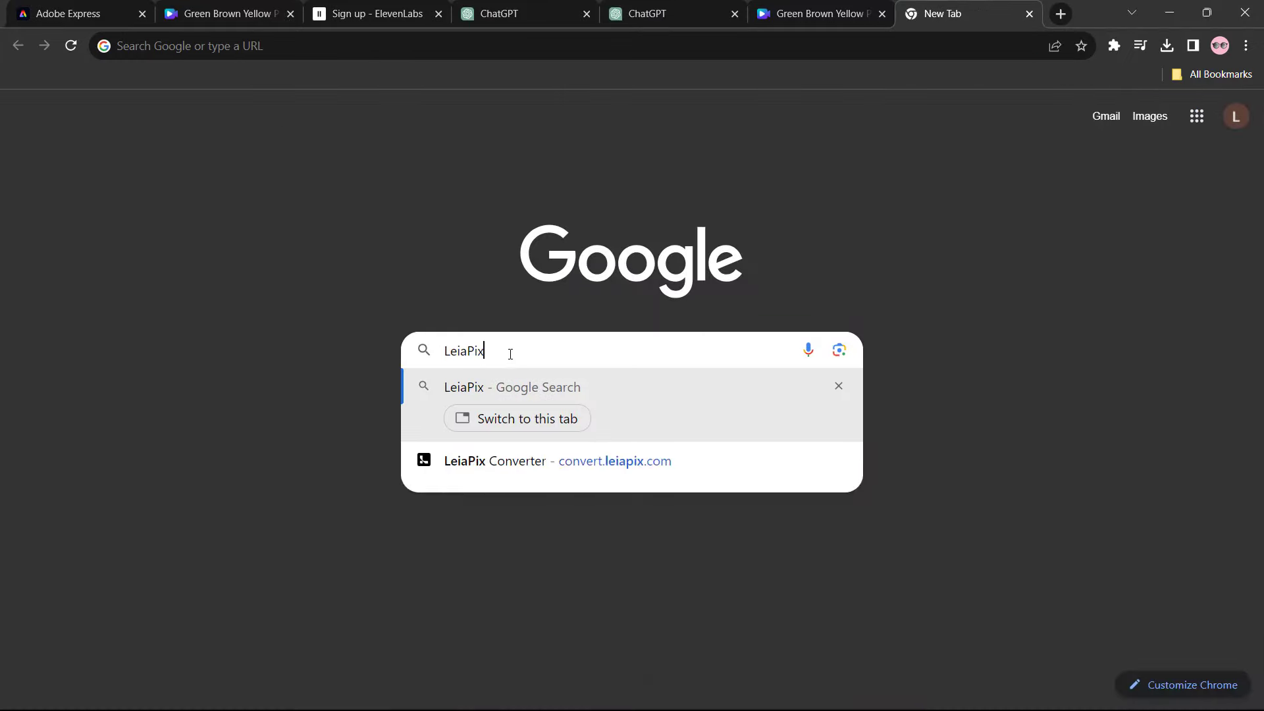
Open LeiaPix Converter, dismiss the welcome message, and begin an image upload.
key("Return")
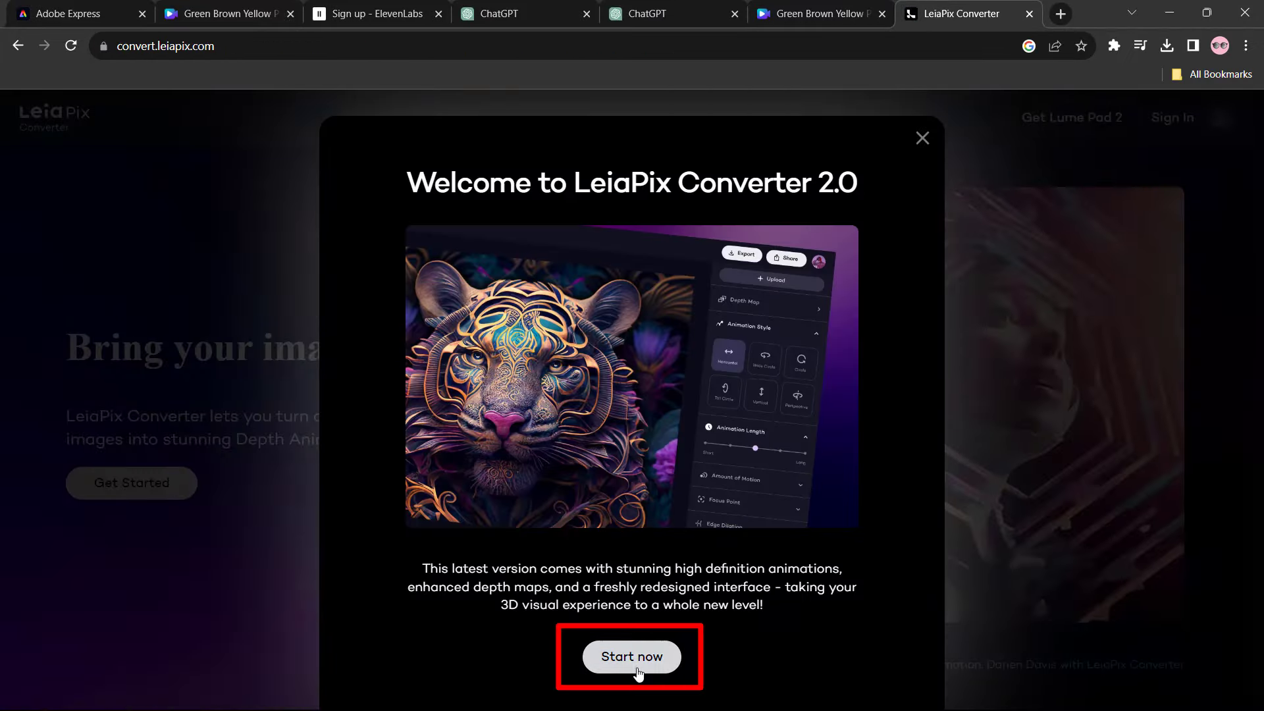
left_click(638, 664)
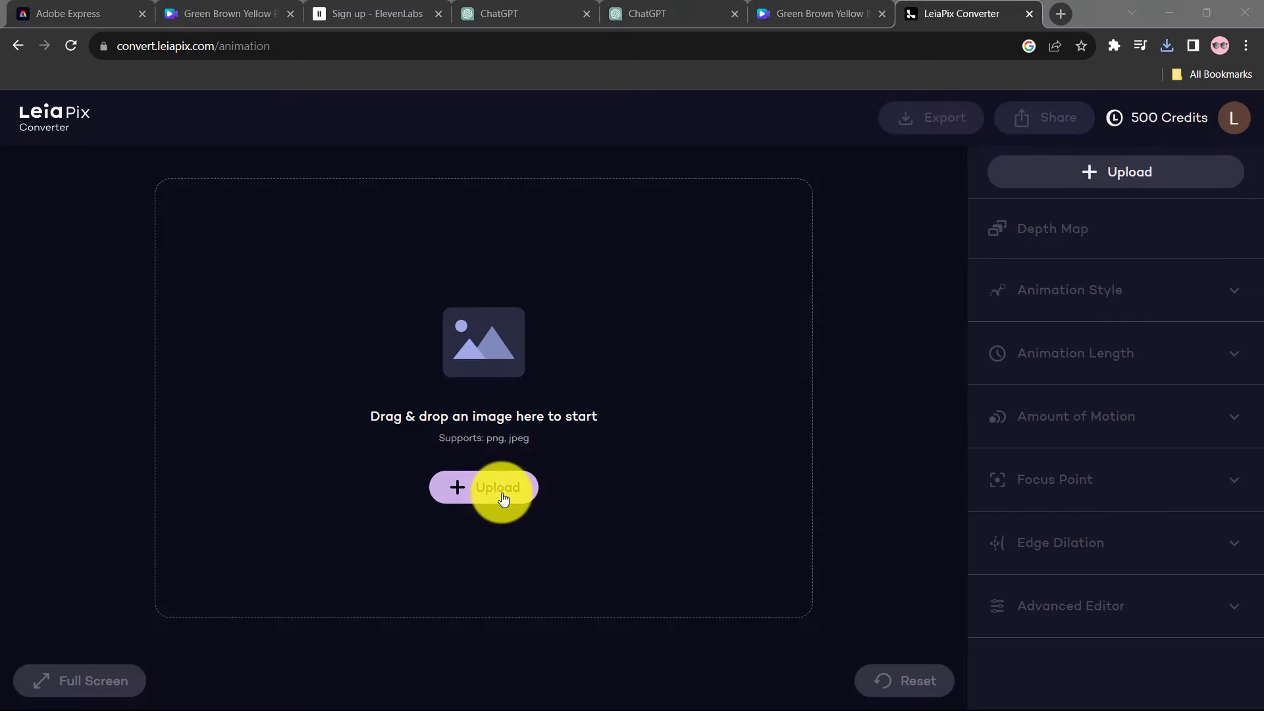
left_click(501, 499)
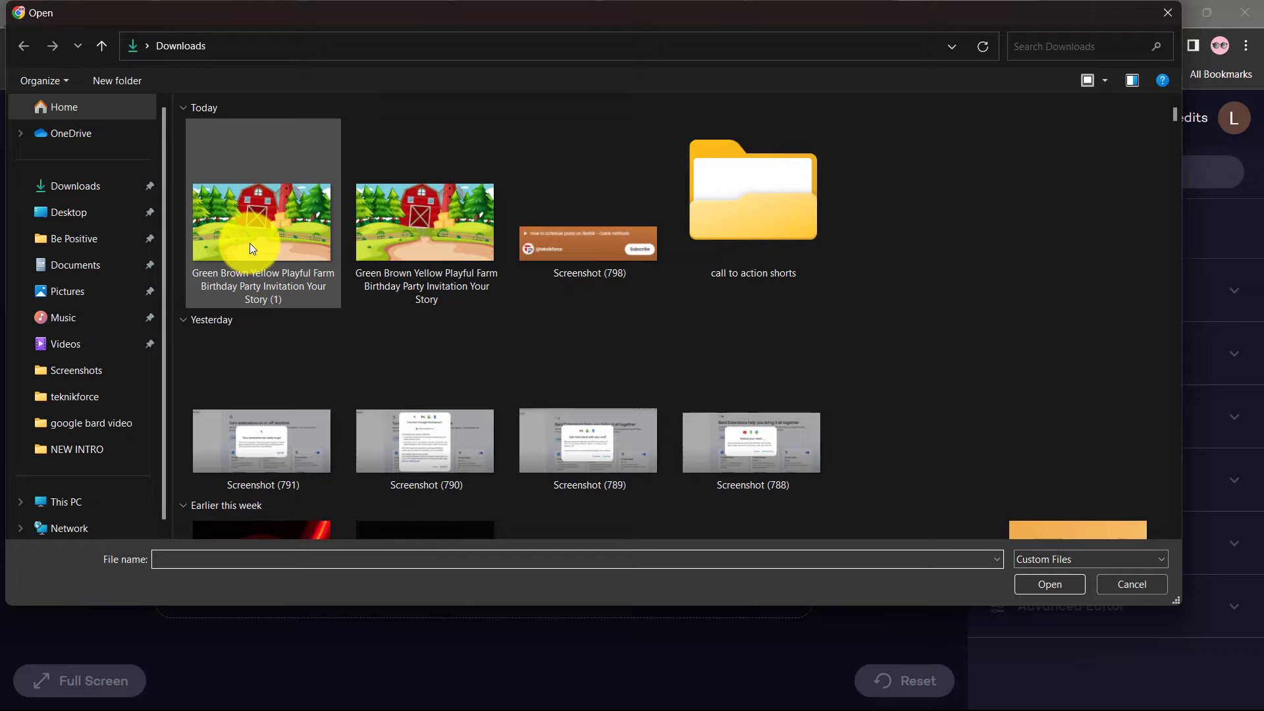
Load the barn farm image into LeiaPix and preview its animation full screen.
double_click(249, 243)
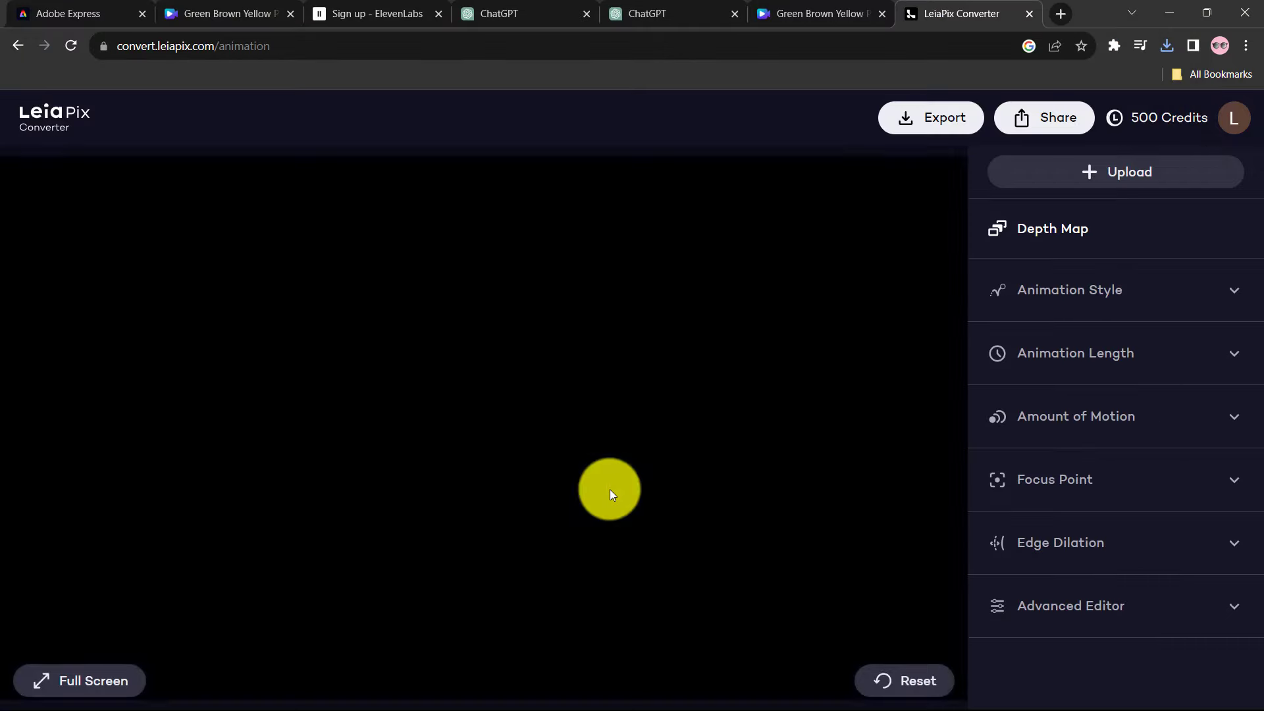
left_click(93, 681)
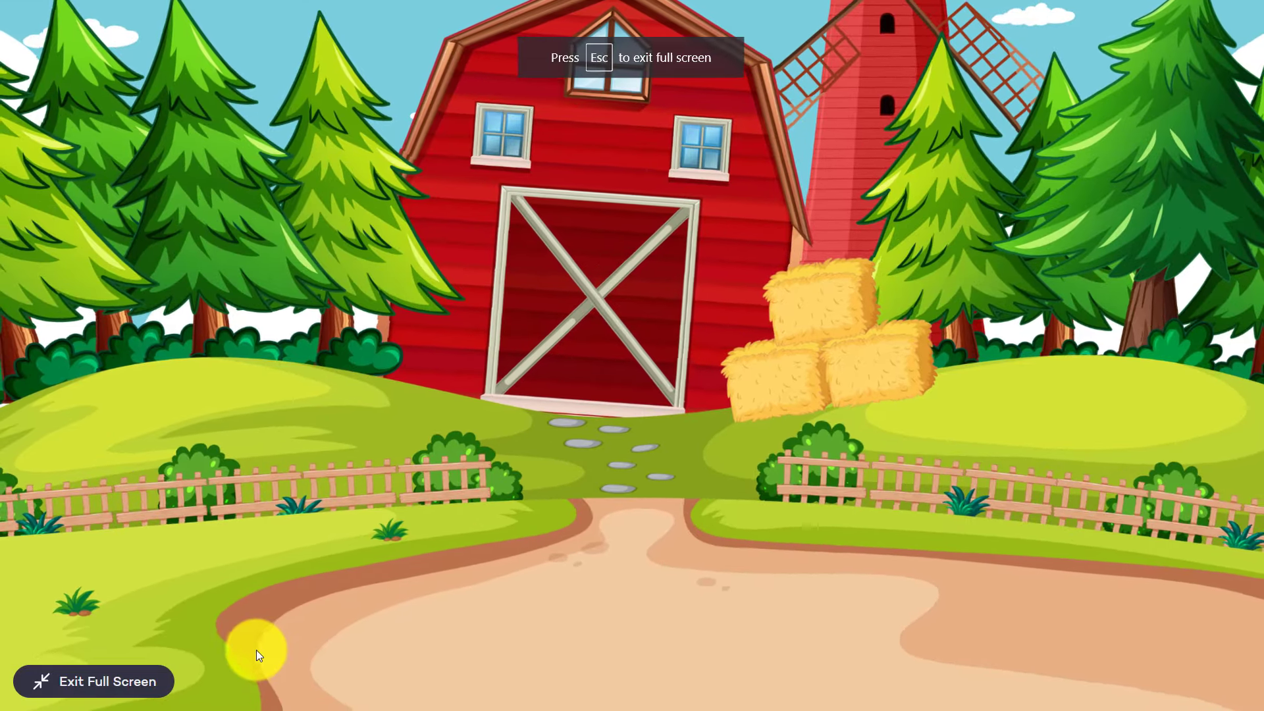
key("Escape")
Change the animation length and export the animation as an MP4.
left_click(1106, 537)
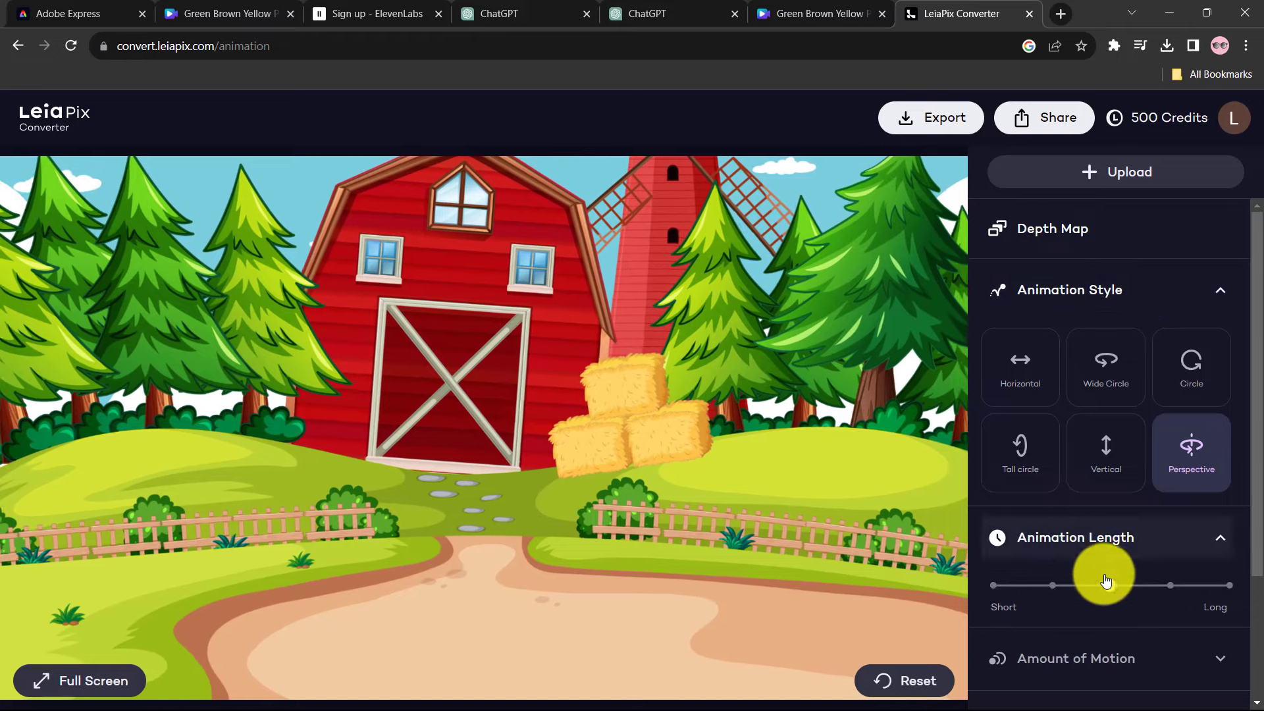
left_click_drag(1111, 589, 1168, 586)
left_click(931, 122)
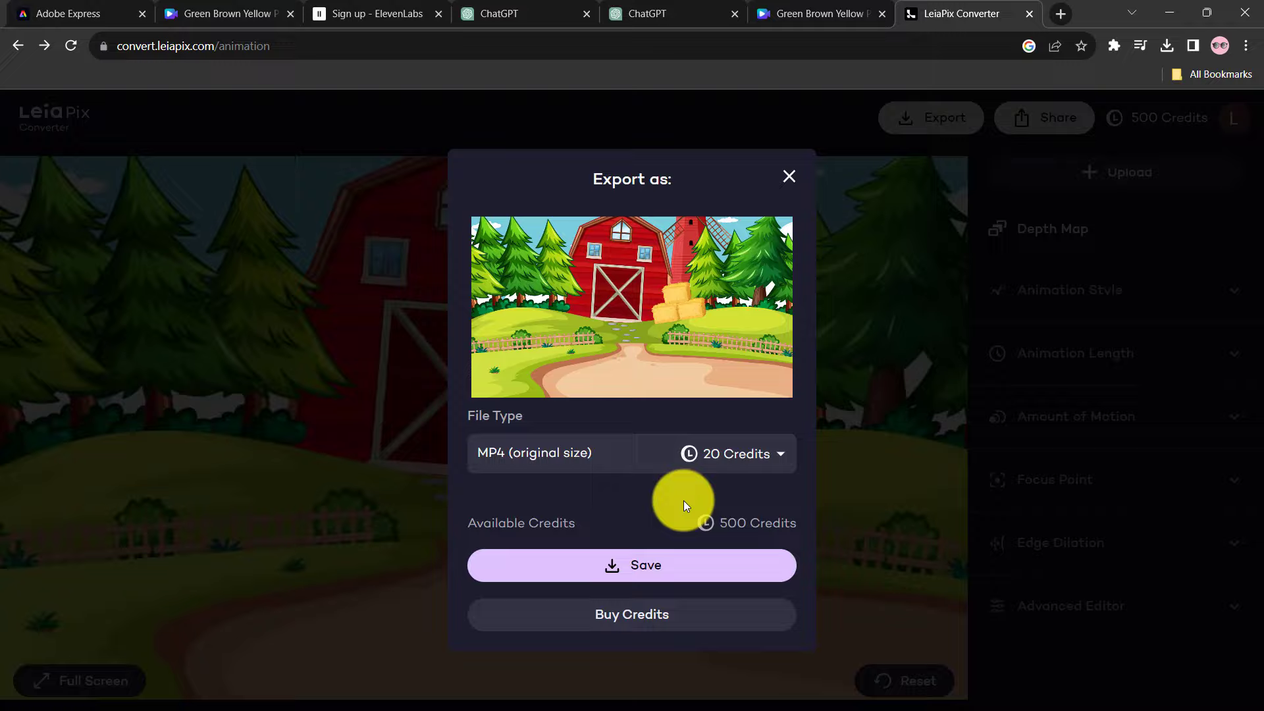
left_click(93, 681)
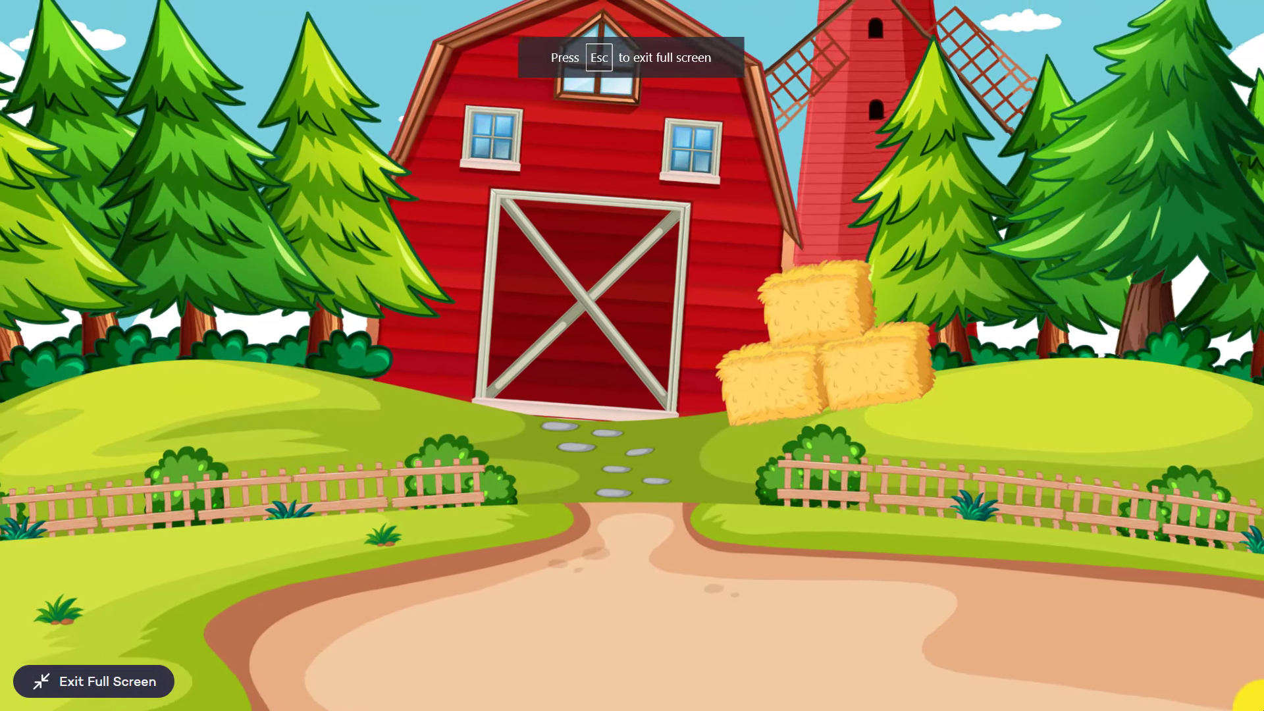
Upload media to Canva and shrink the blue bird in the farm scene.
key("Escape")
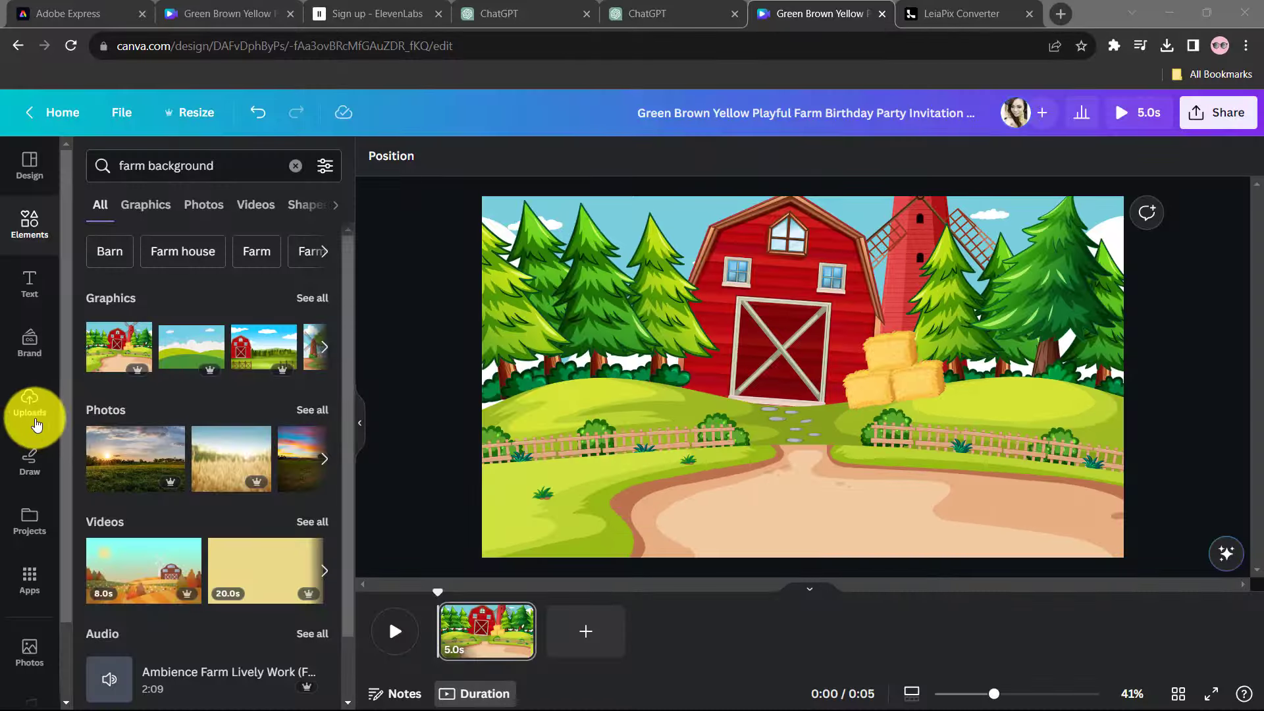
left_click(30, 408)
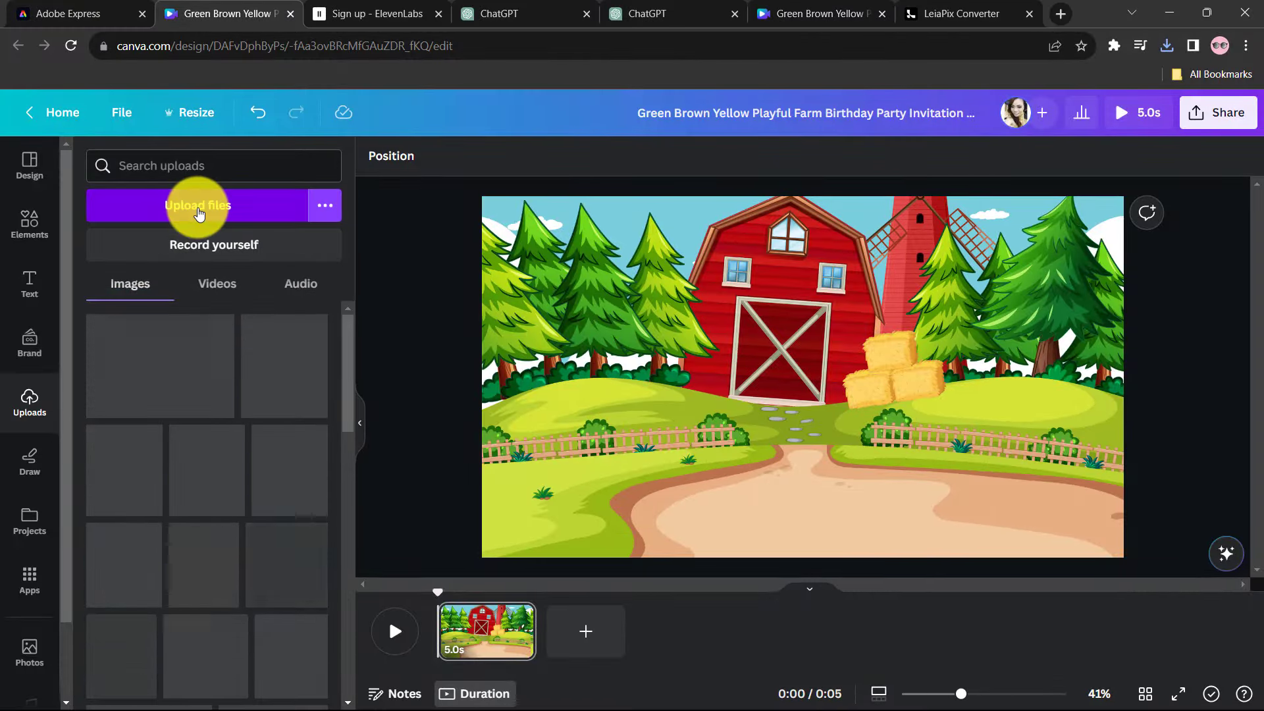
left_click(198, 215)
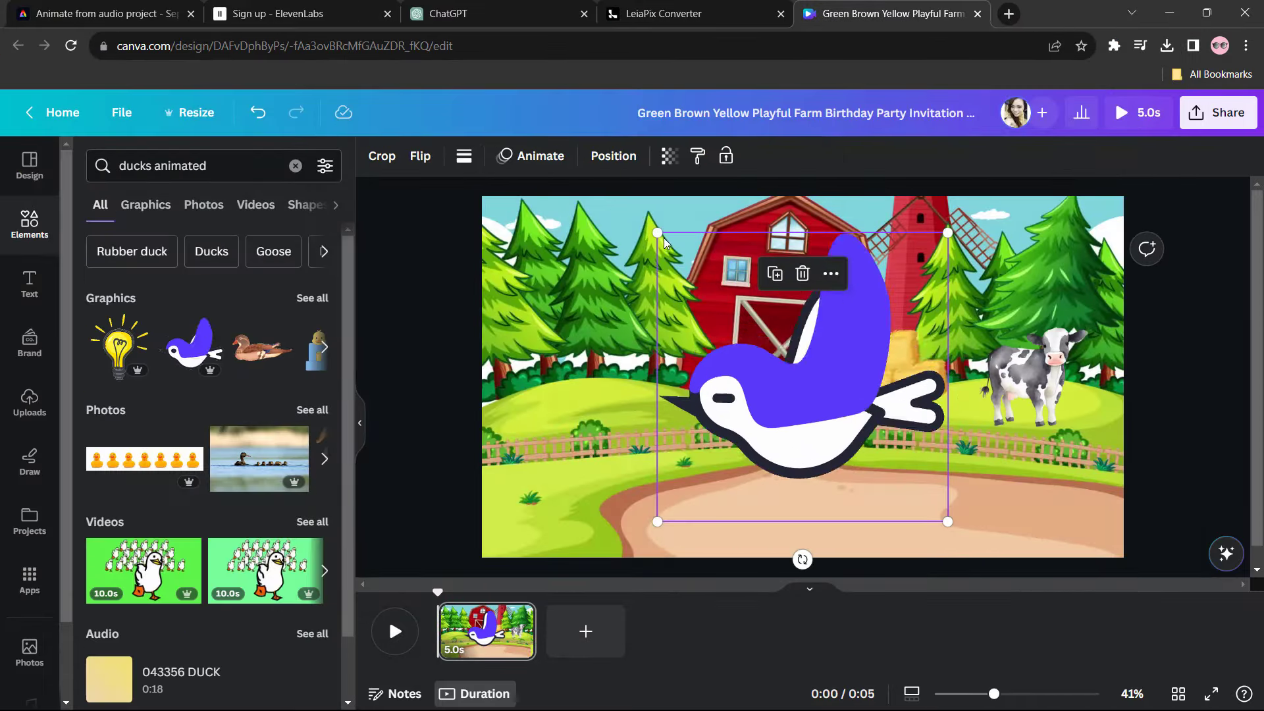
left_click_drag(658, 234, 773, 333)
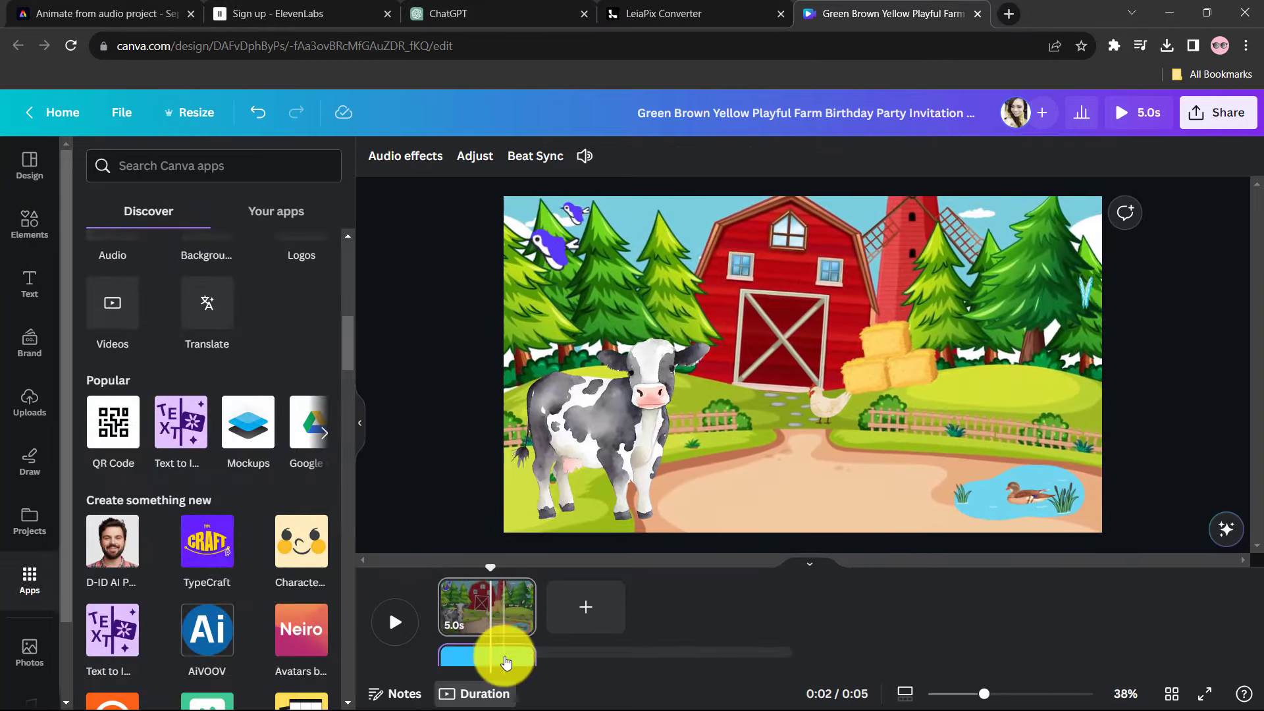
Add the voiceover audio track and play the design from the start.
left_click(505, 662)
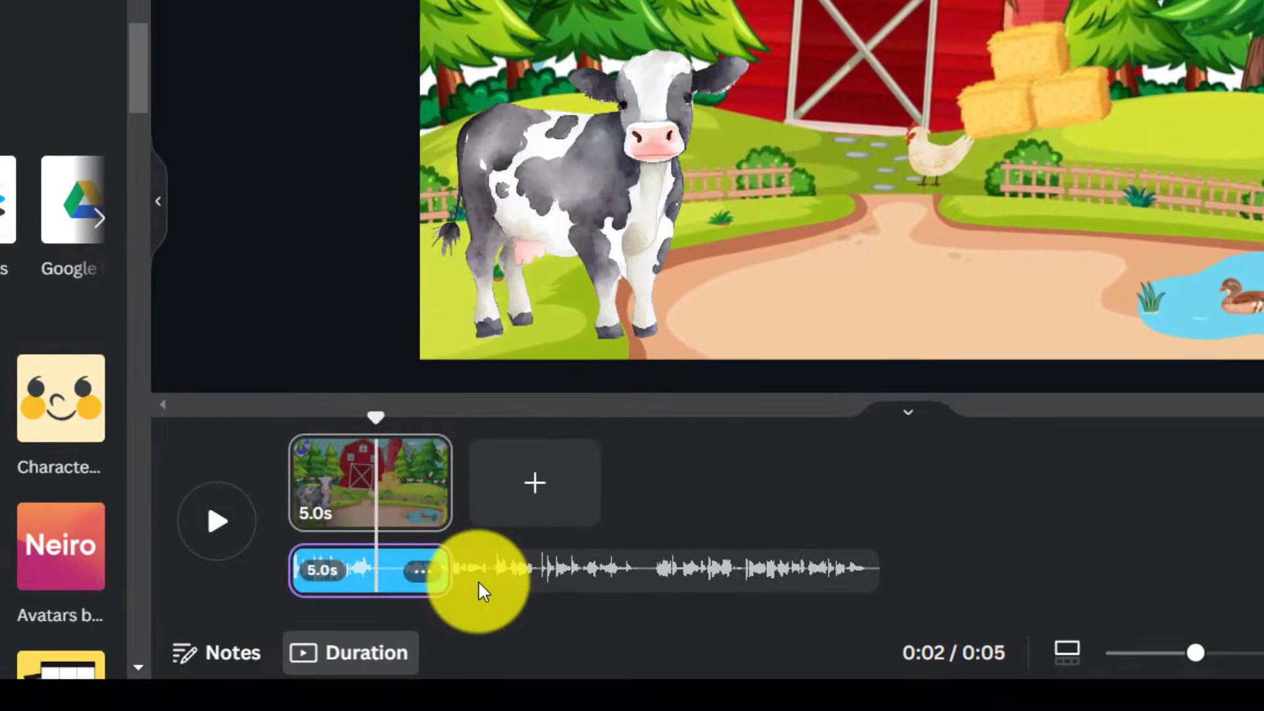
mouse_move(486, 607)
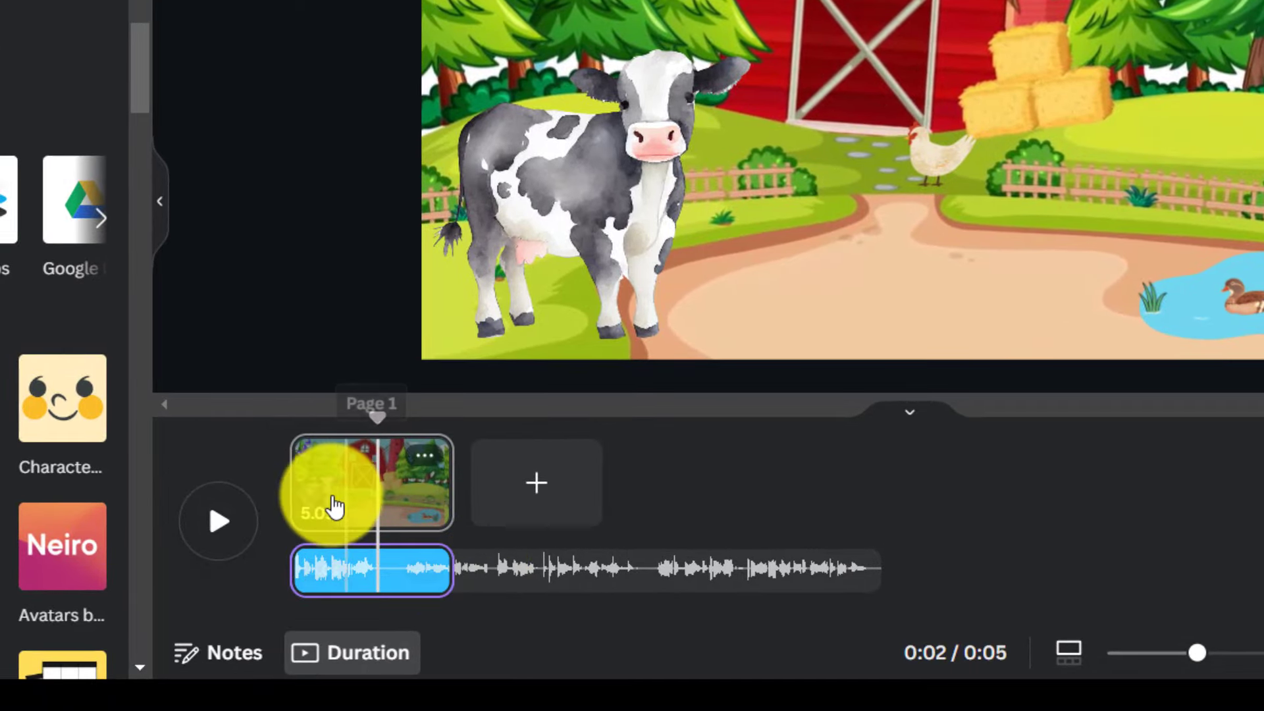
left_click(296, 469)
left_click(237, 517)
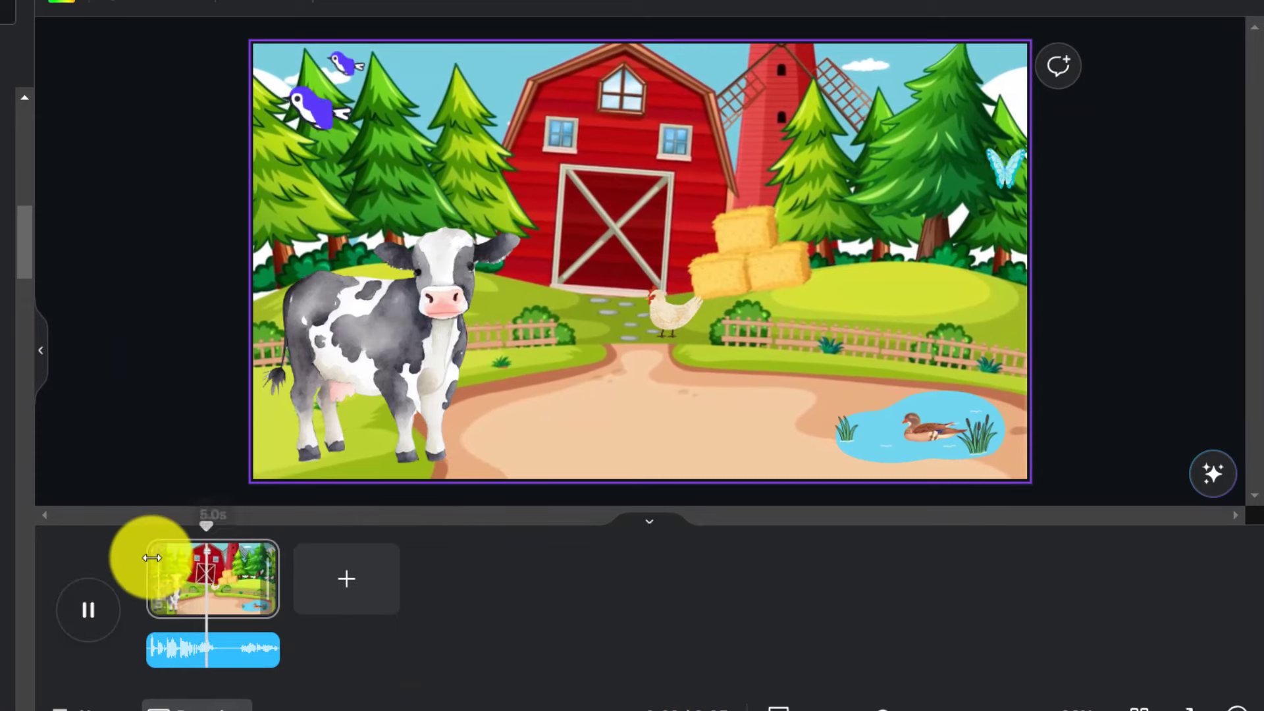
left_click(90, 604)
left_click(87, 616)
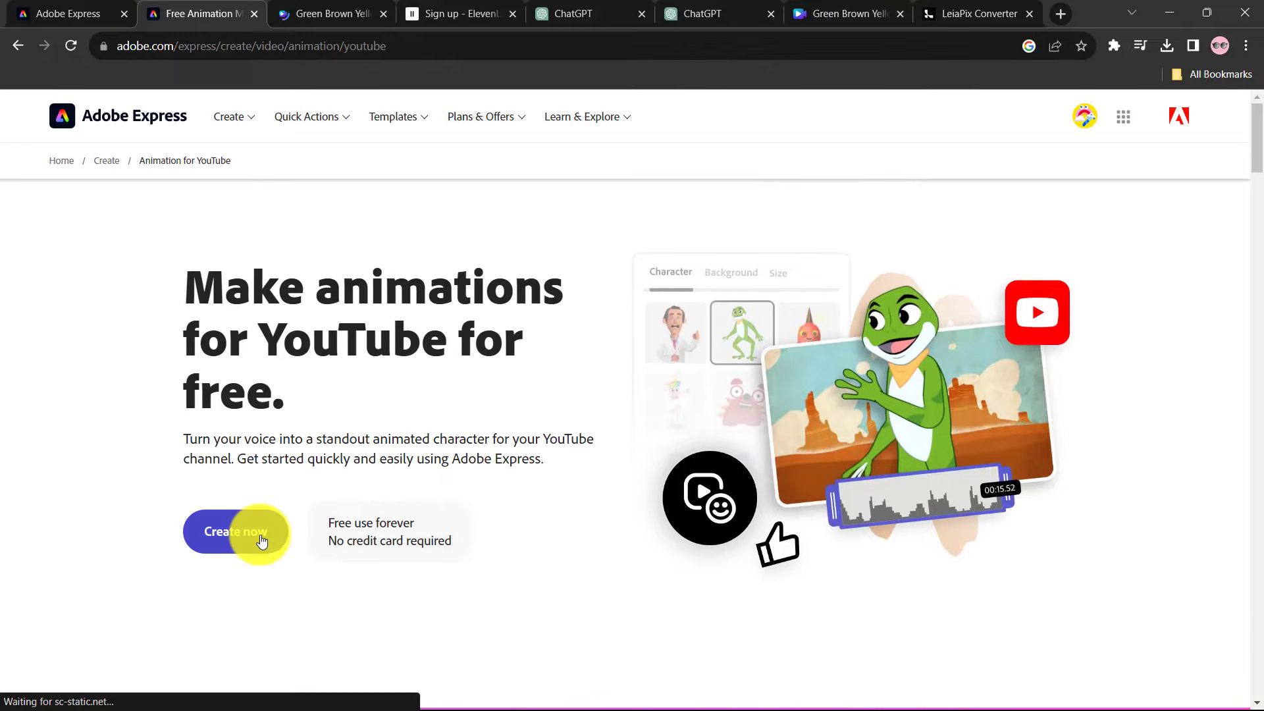
Start an animated character from the YouTube animation page and pick Riley the pug.
left_click(262, 542)
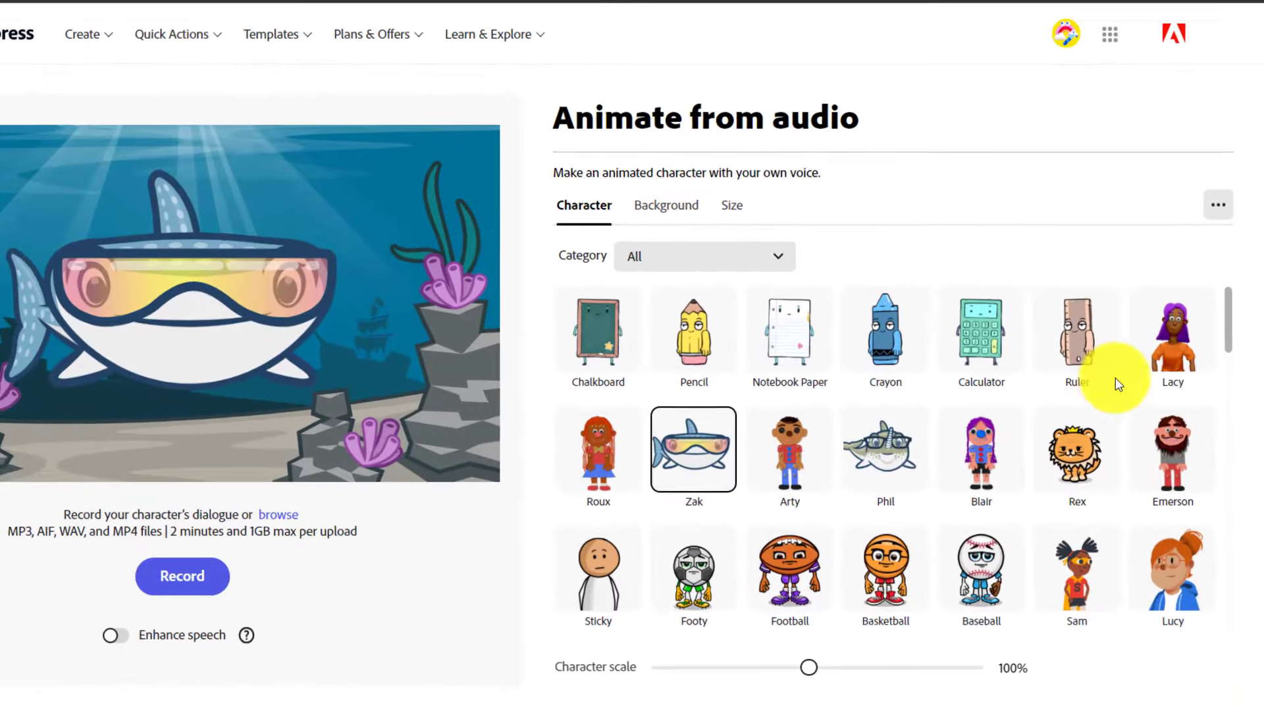
scroll(1087, 376, "down", 2)
scroll(890, 395, "down", 5)
scroll(988, 425, "down", 2)
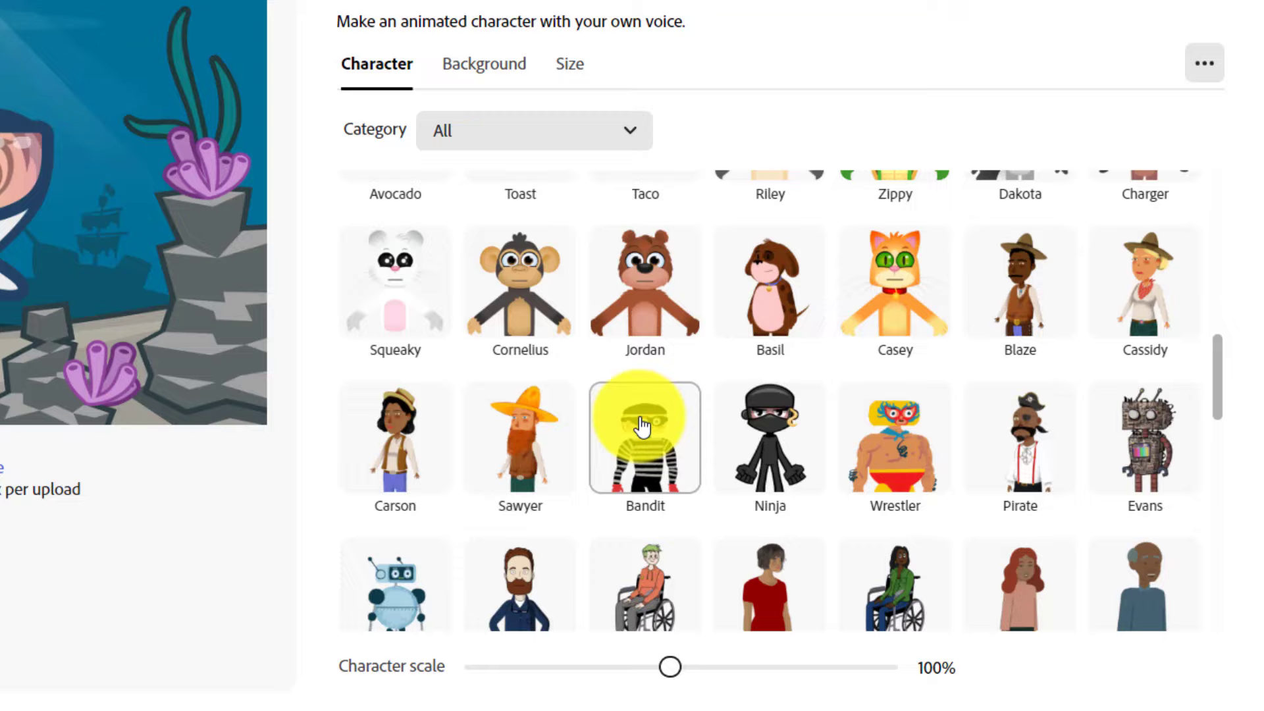
scroll(909, 444, "down", 3)
scroll(824, 500, "up", 7)
left_click(795, 525)
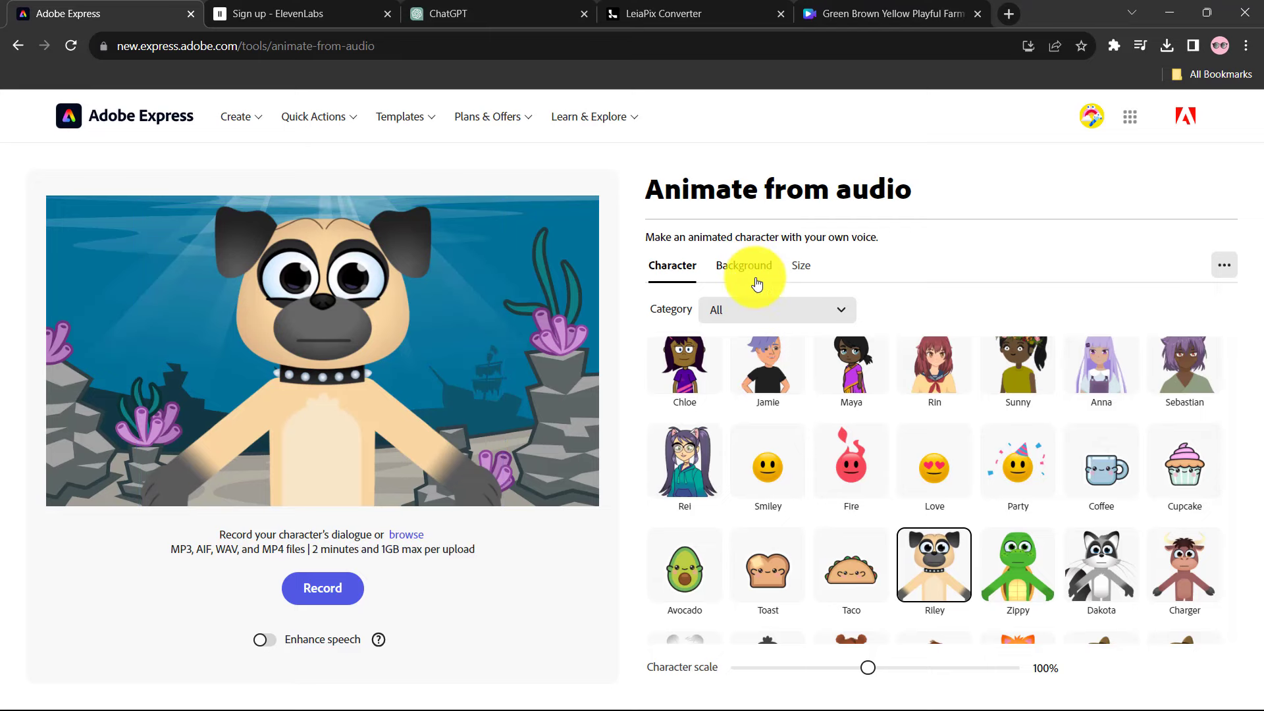
Give the pug a bright green #16F023 custom-color background.
left_click(756, 267)
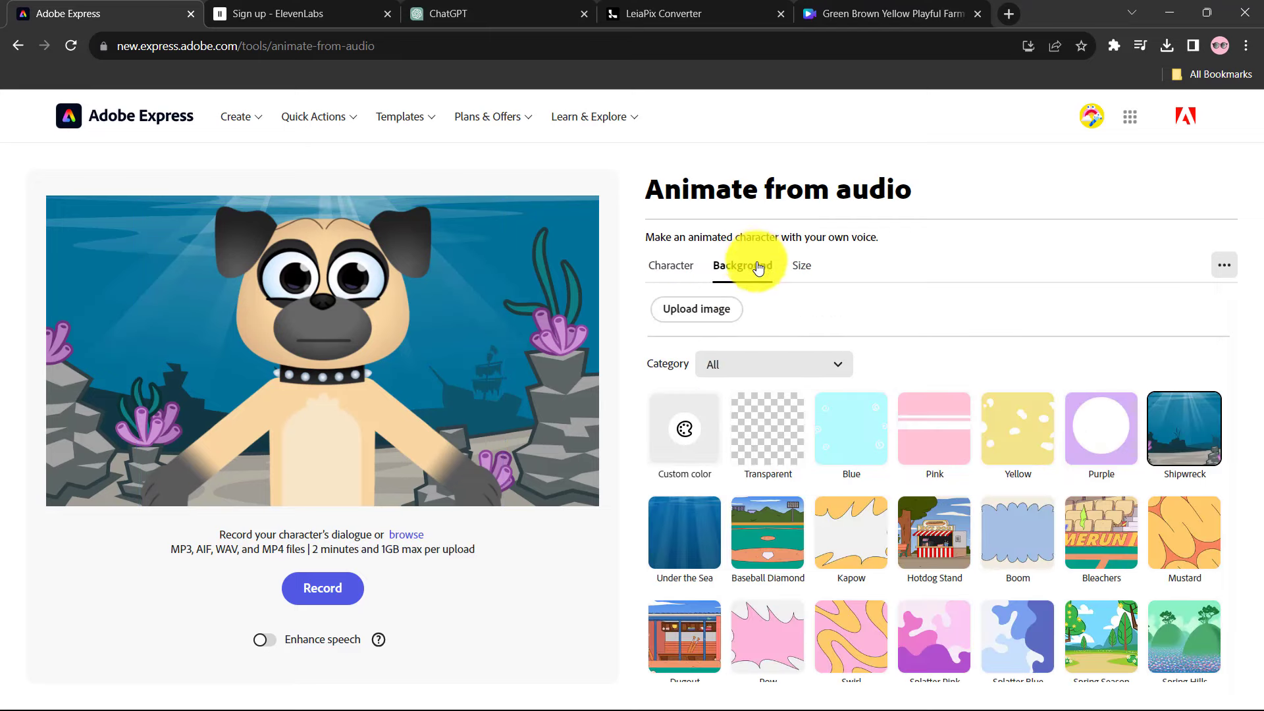
left_click(706, 419)
left_click(829, 509)
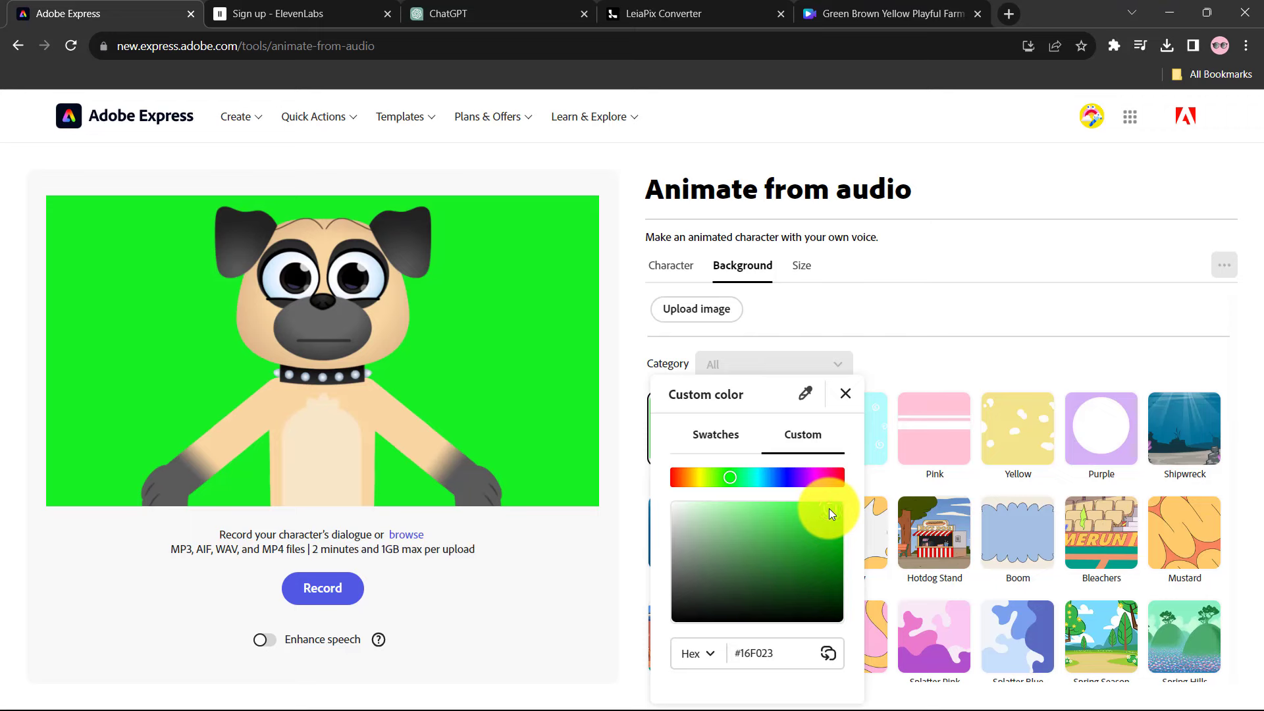
left_click(810, 310)
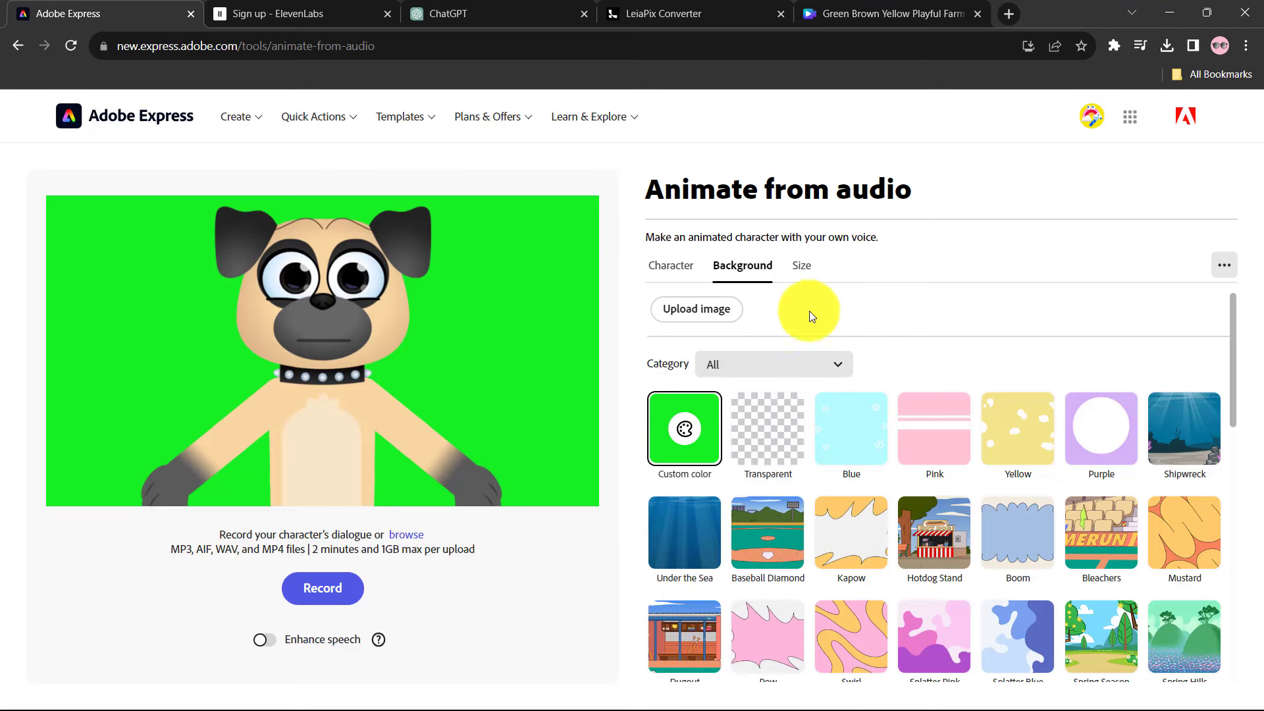
Keep the output size at YouTube landscape 16:9.
left_click(799, 269)
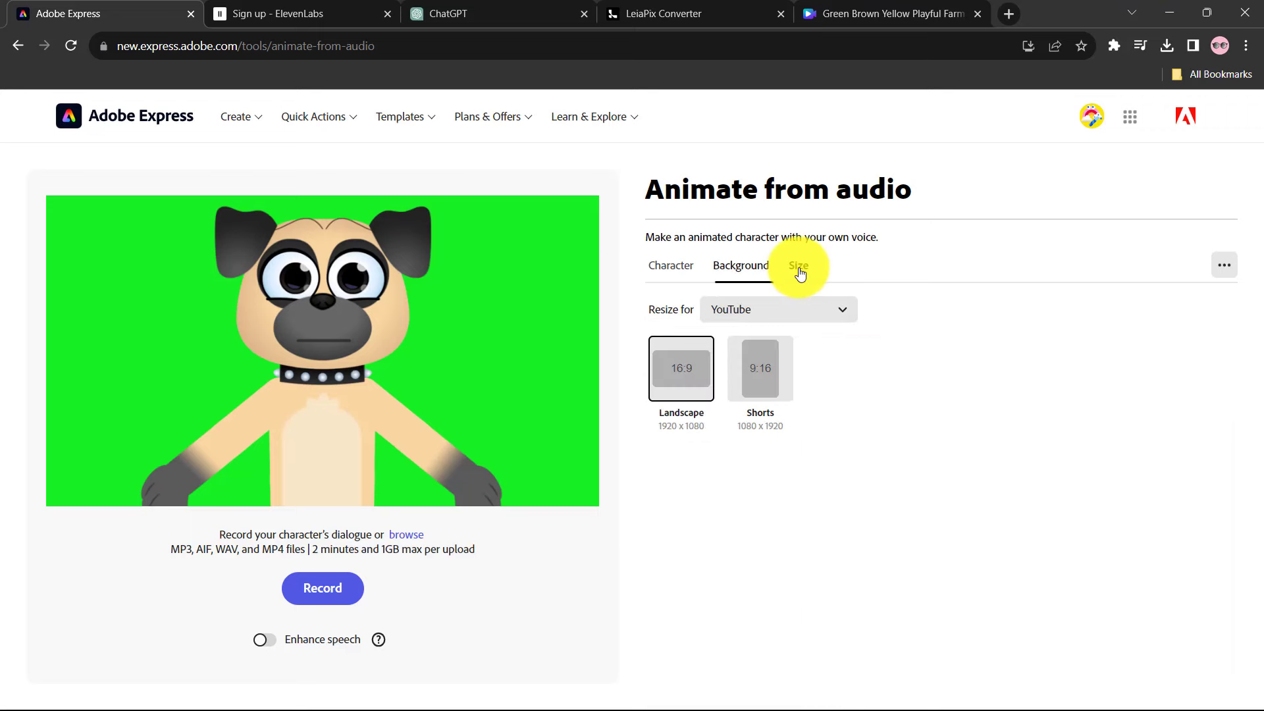
left_click(804, 313)
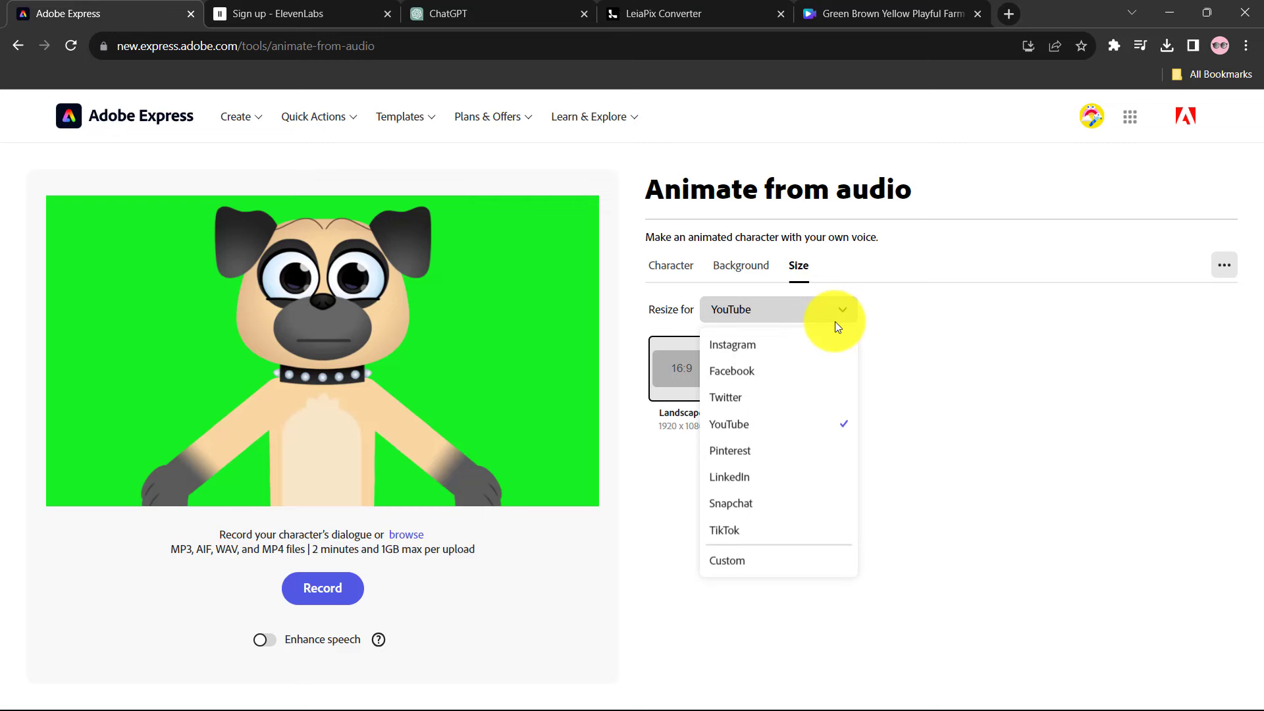
left_click(813, 431)
left_click(687, 384)
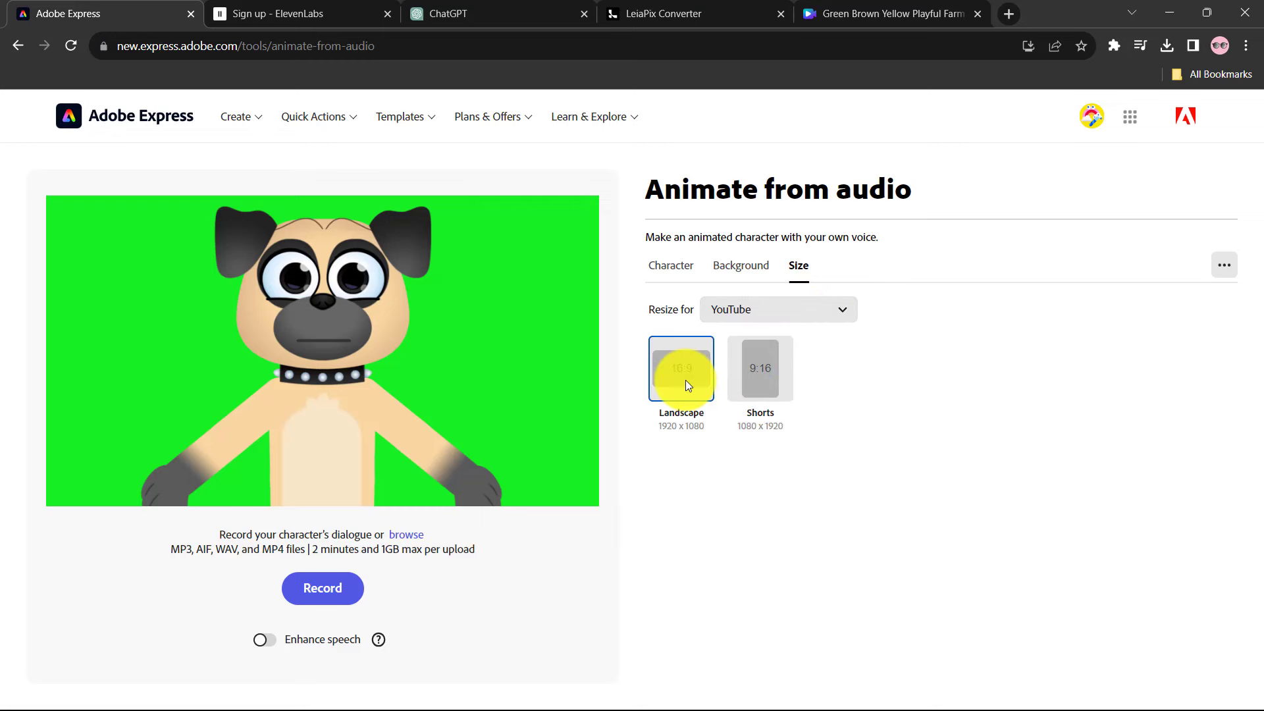
Upload the voiceover audio and download the talking-pug animation as an MP4.
left_click(414, 536)
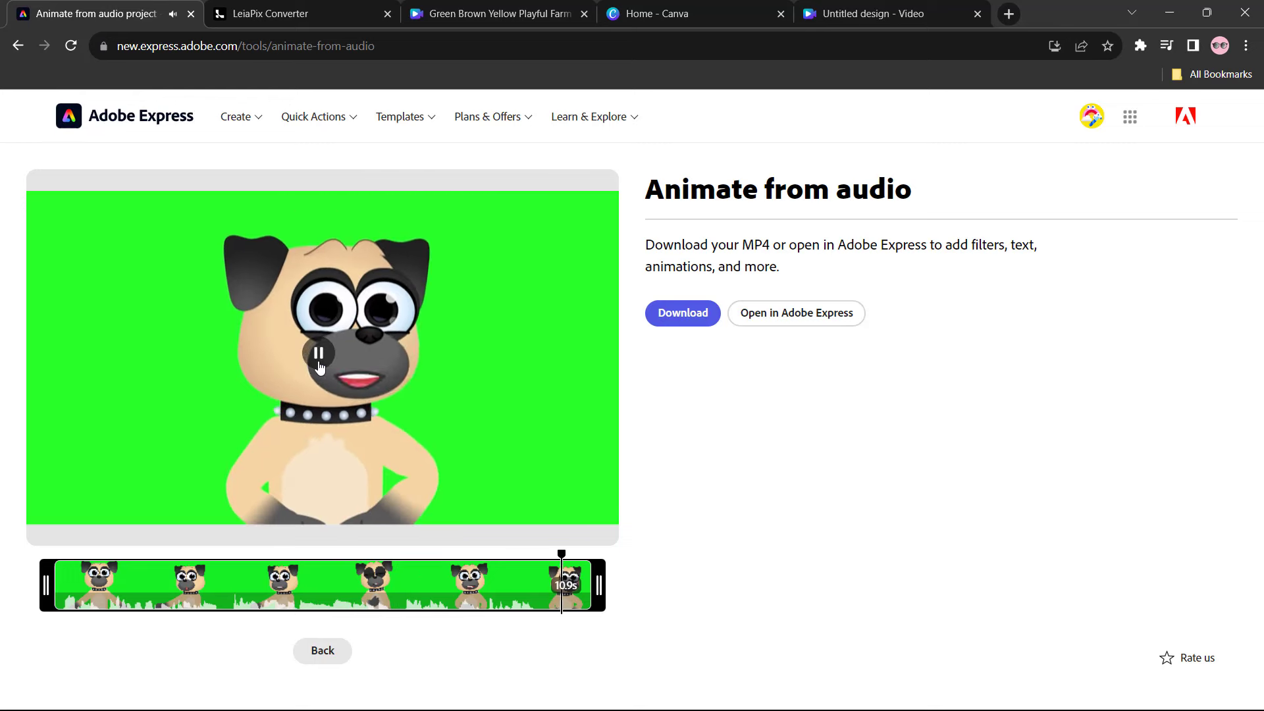
left_click(687, 327)
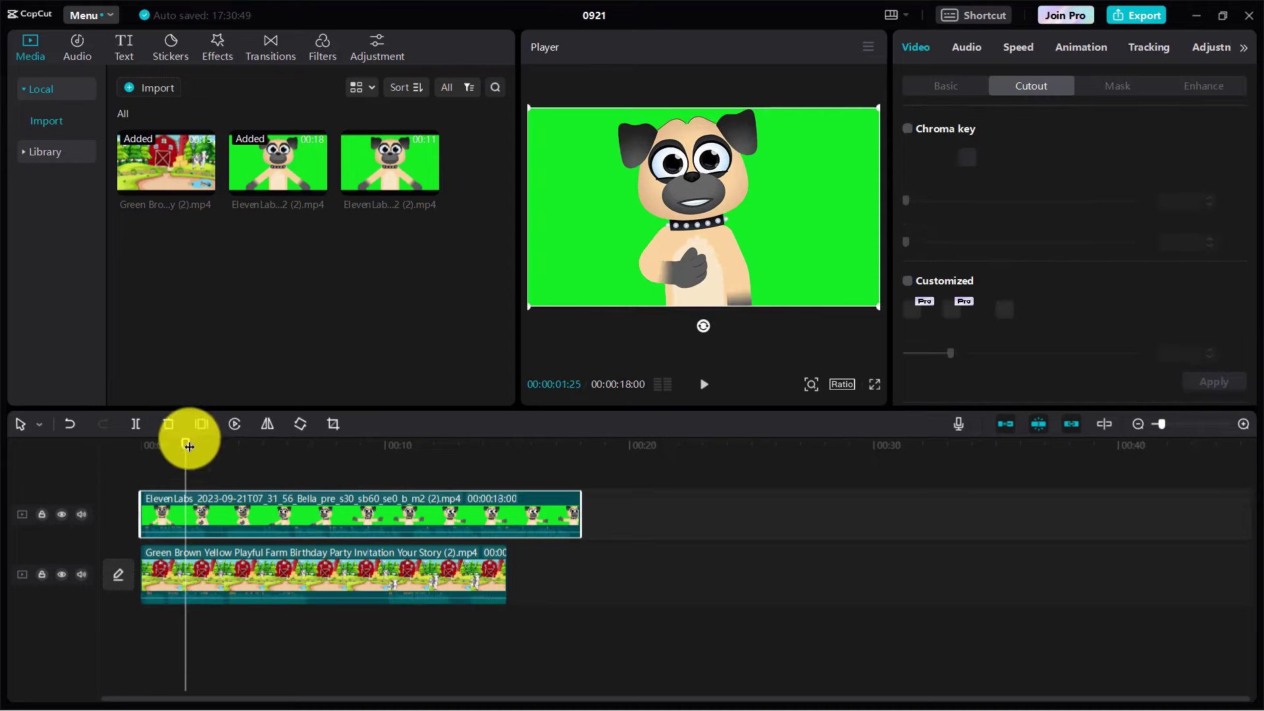
Separate the farm clip's audio in CapCut, delete it, and replay the timeline.
left_click(143, 445)
right_click(256, 570)
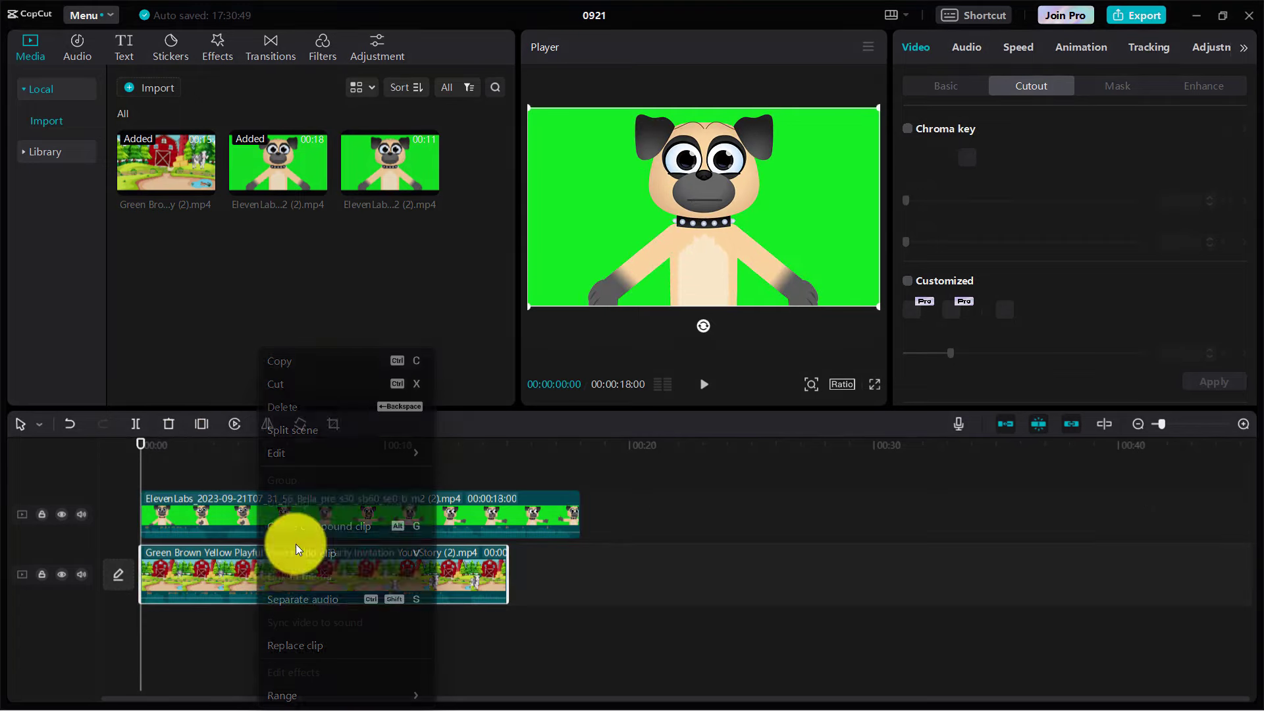
left_click(307, 601)
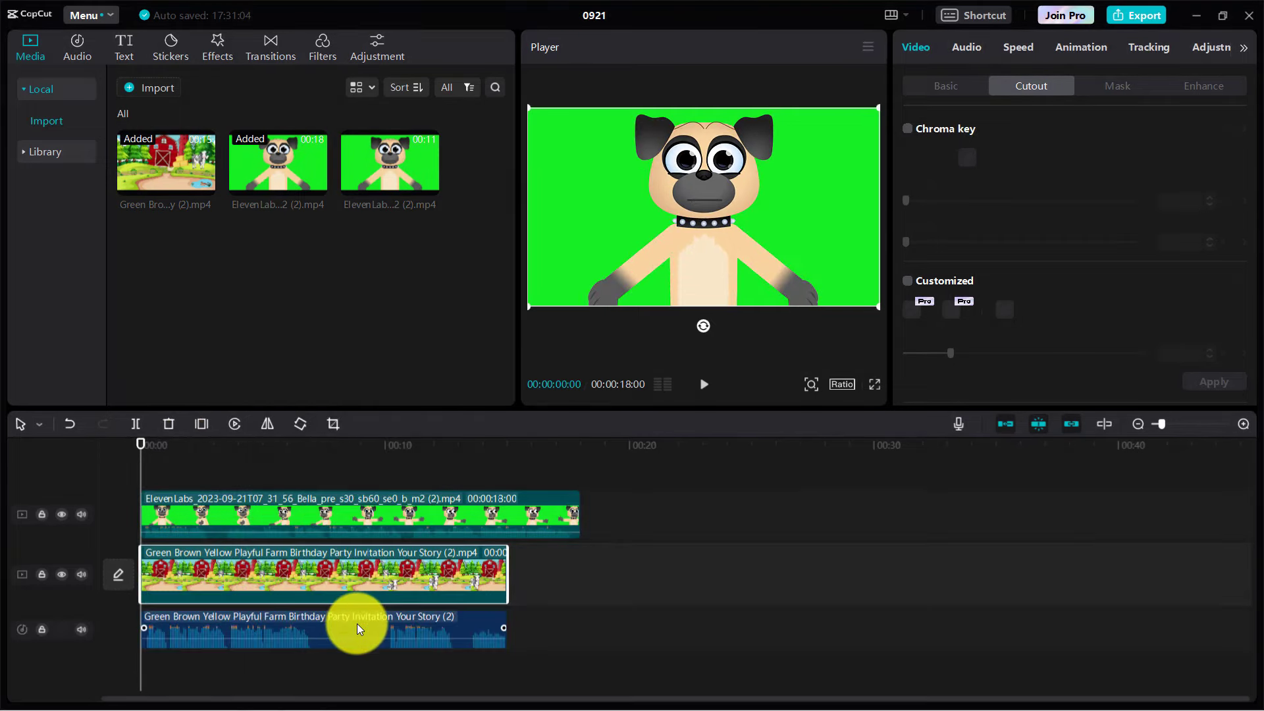
left_click(357, 623)
key("Delete")
key("space")
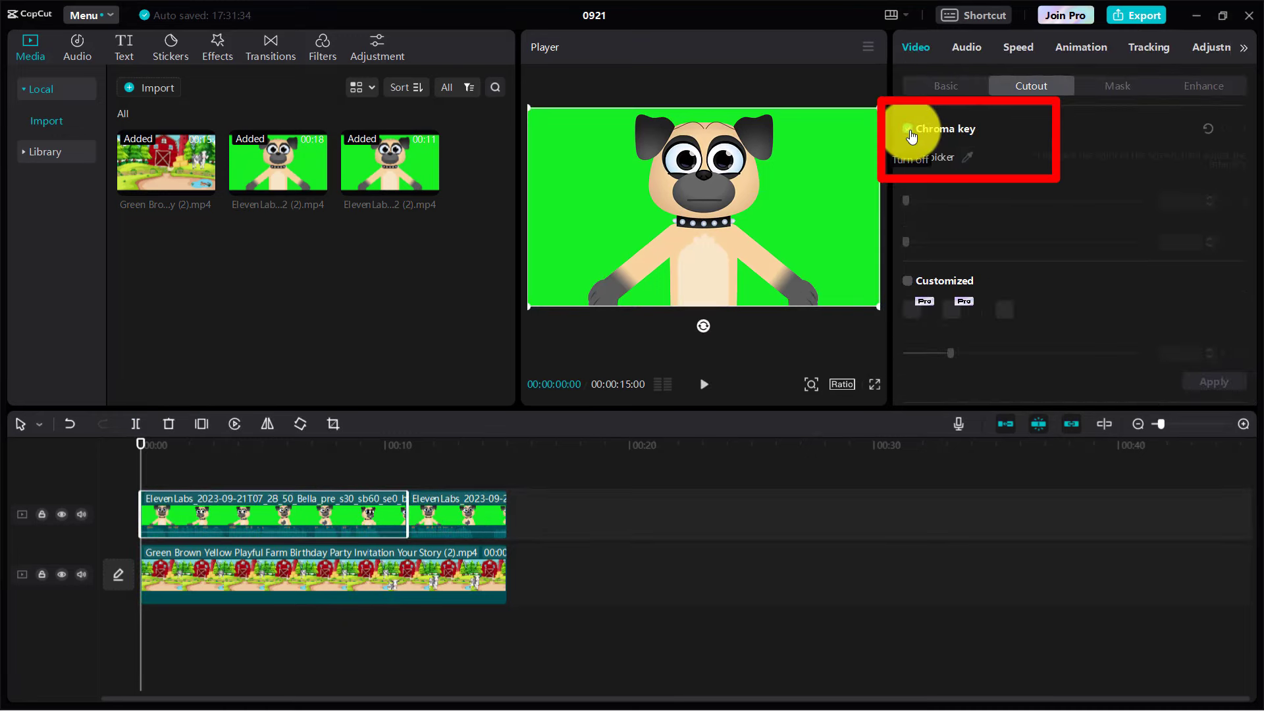
Key out the pug's green with Chroma key at Strength 9, then open its Basic size and position settings.
left_click(909, 131)
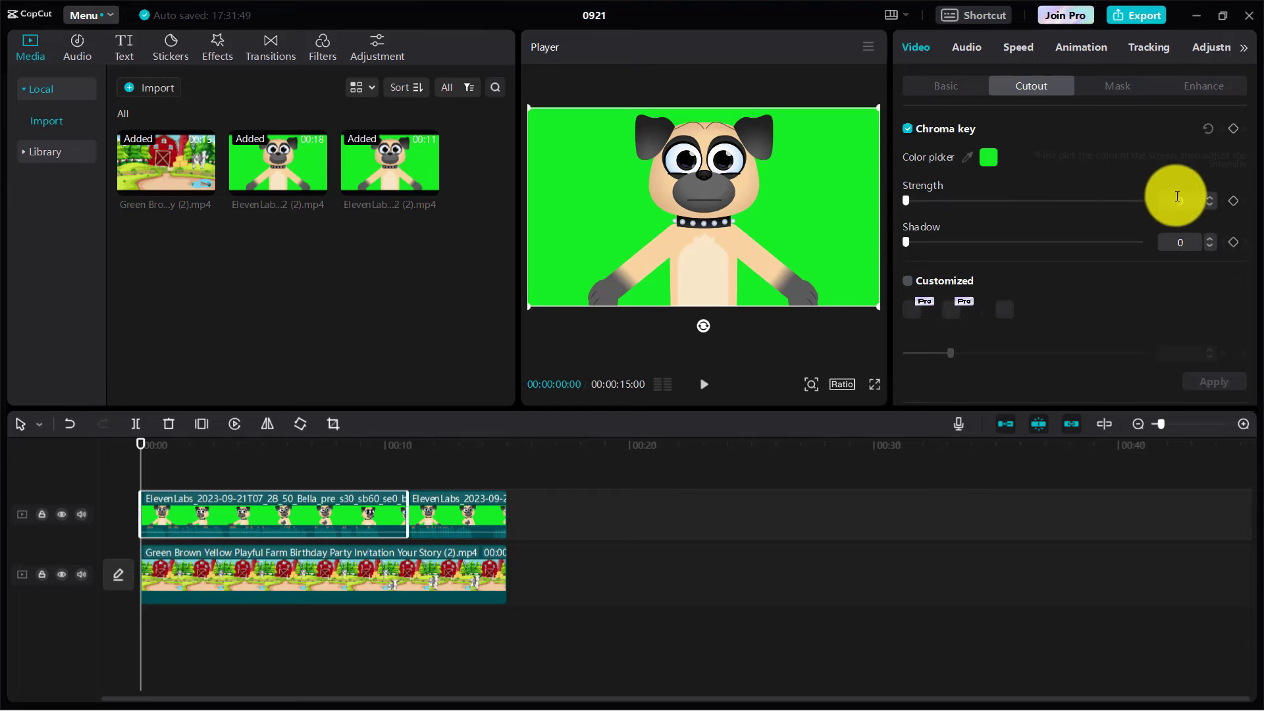
left_click(1210, 196)
left_click(1211, 196)
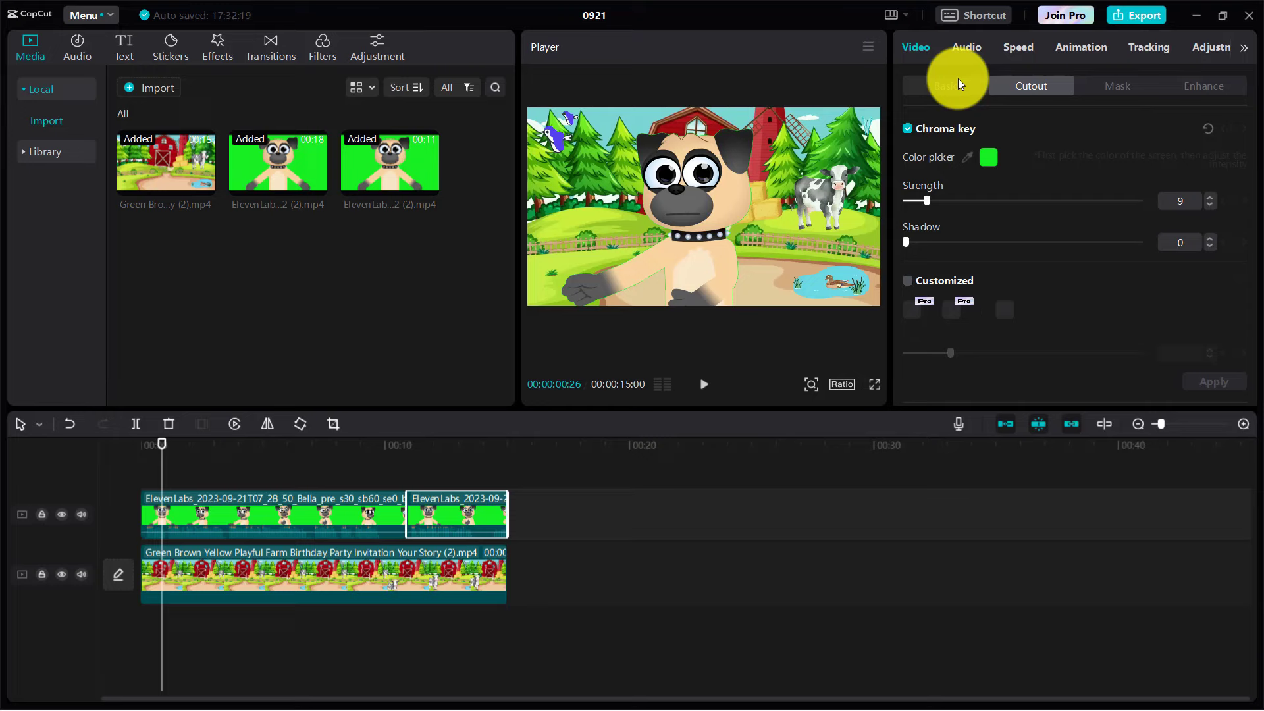
left_click(958, 84)
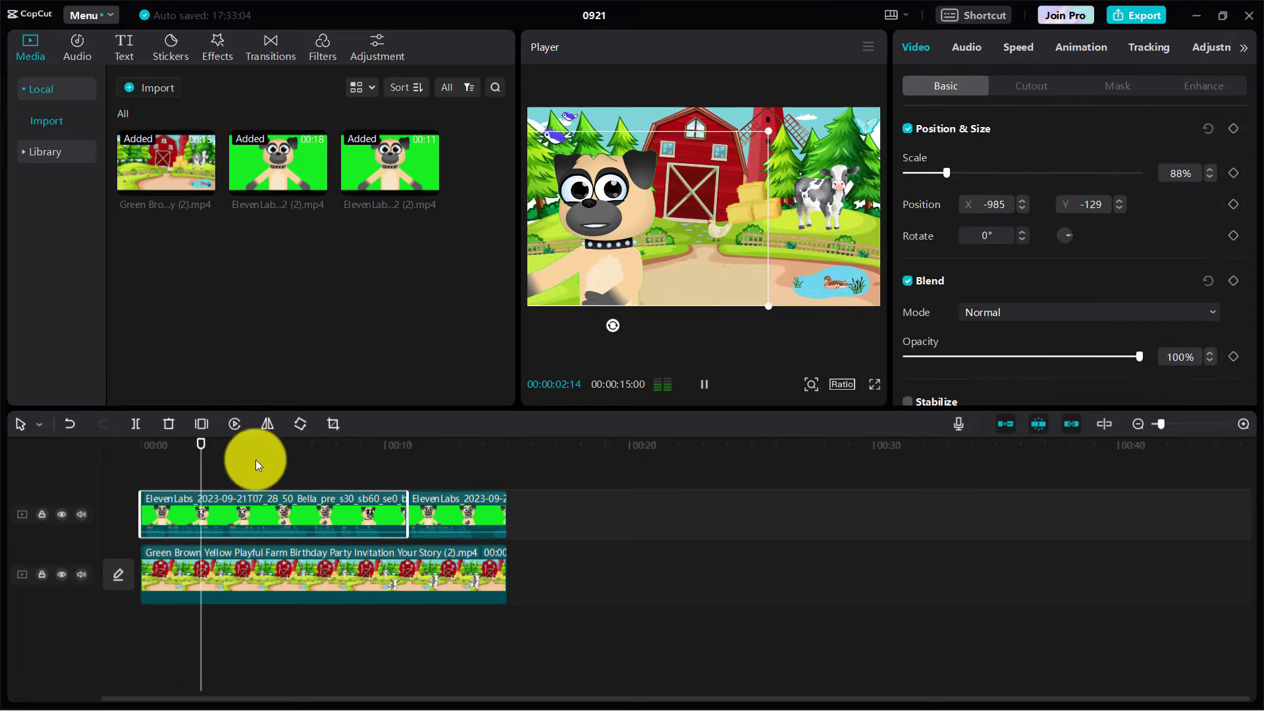
left_click(208, 445)
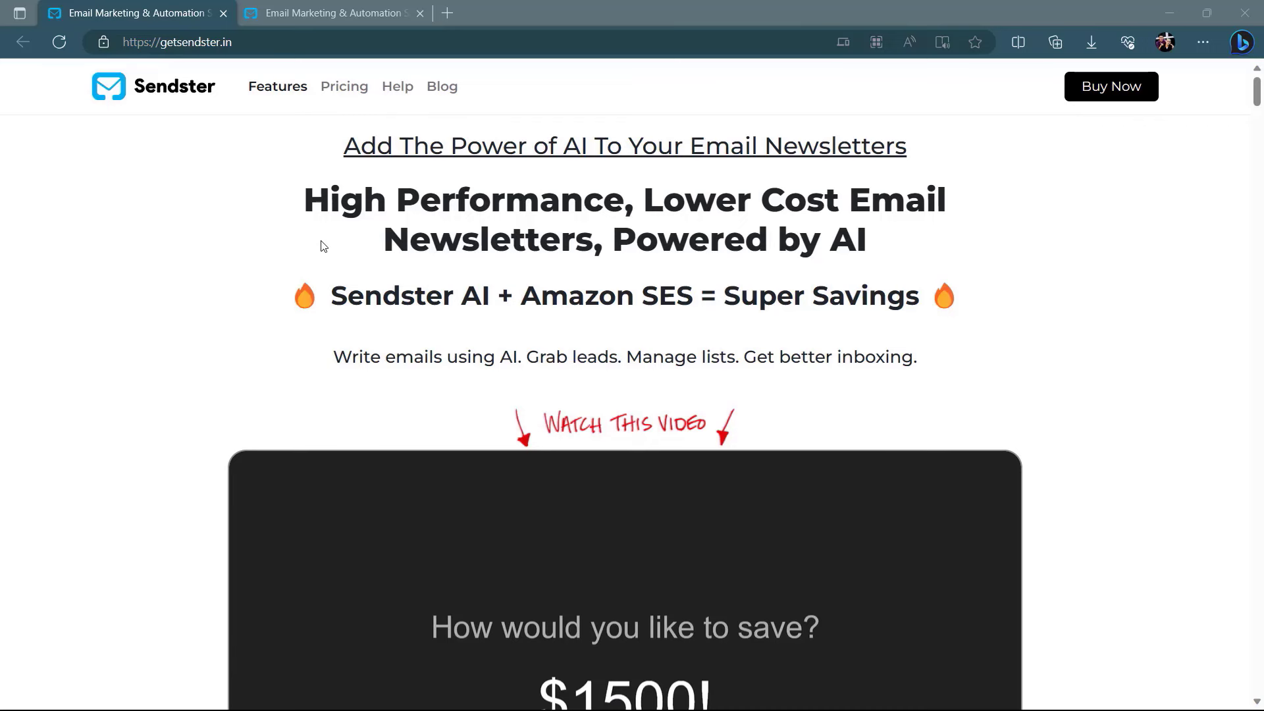
Browse the other Sendster tab's features, then return to the first Sendster tab.
key("ctrl+Tab")
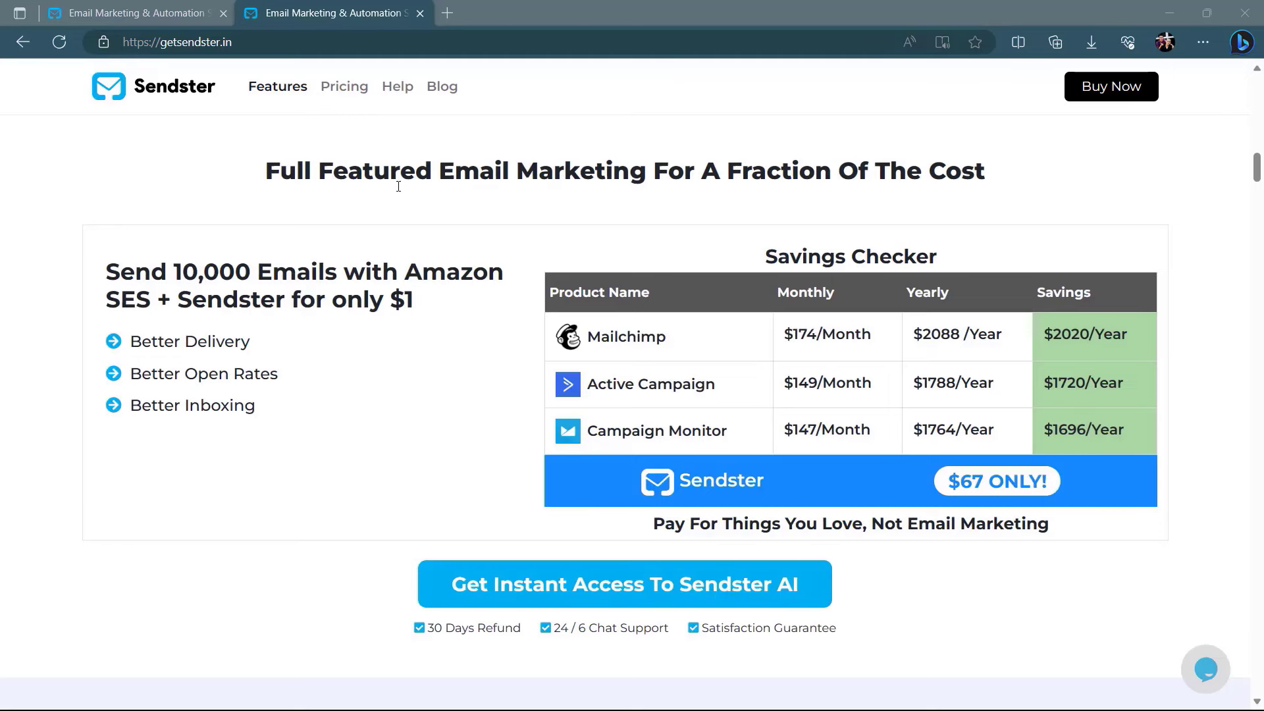
scroll(398, 185, "down", 3)
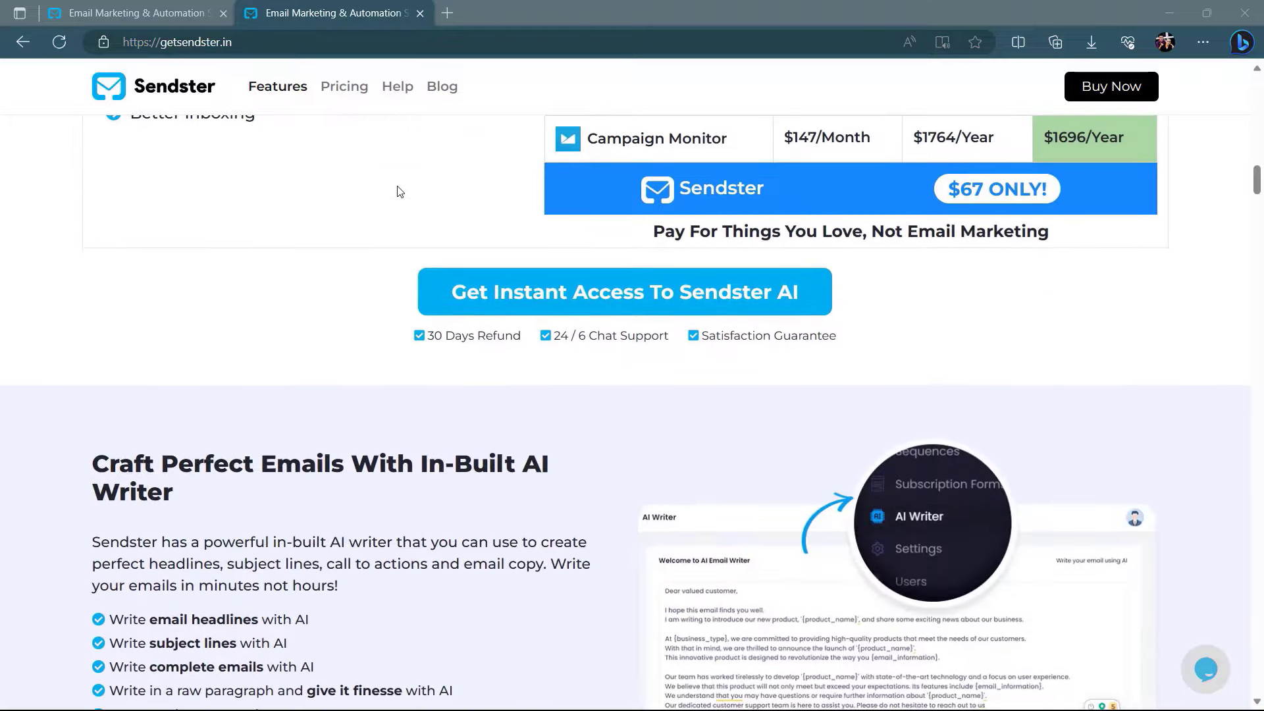
scroll(399, 190, "down", 2)
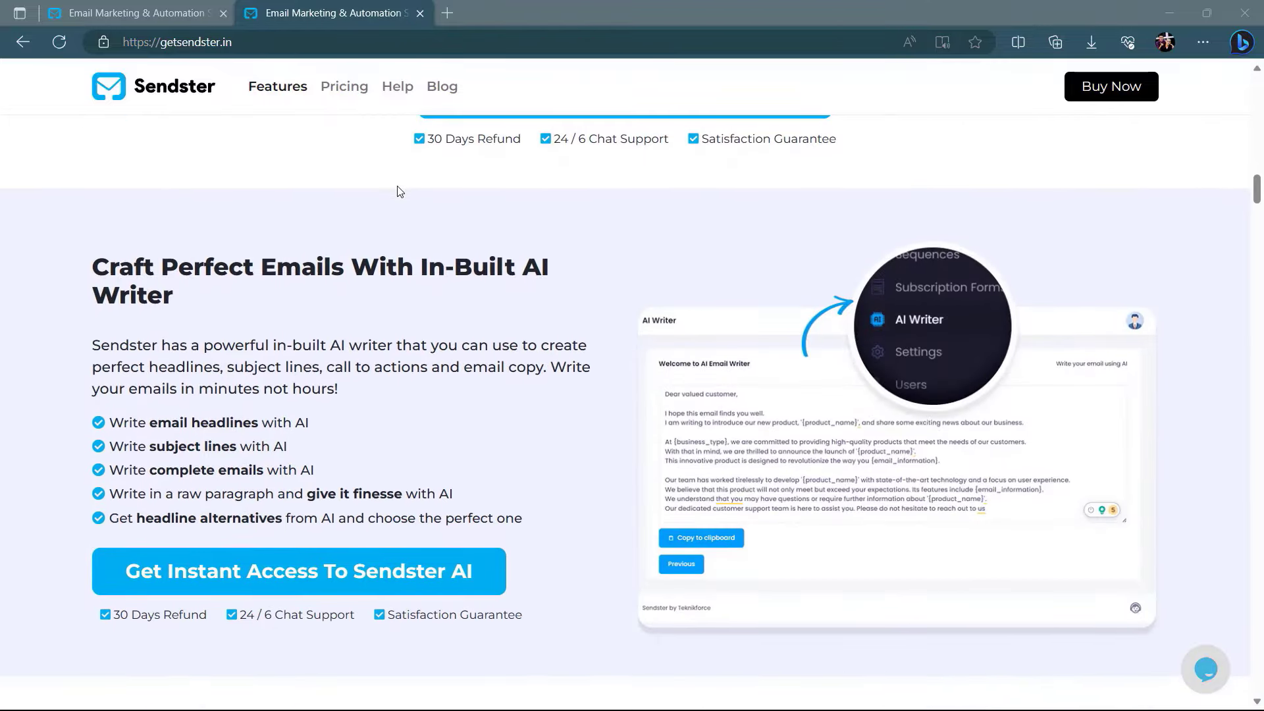
scroll(398, 192, "down", 5)
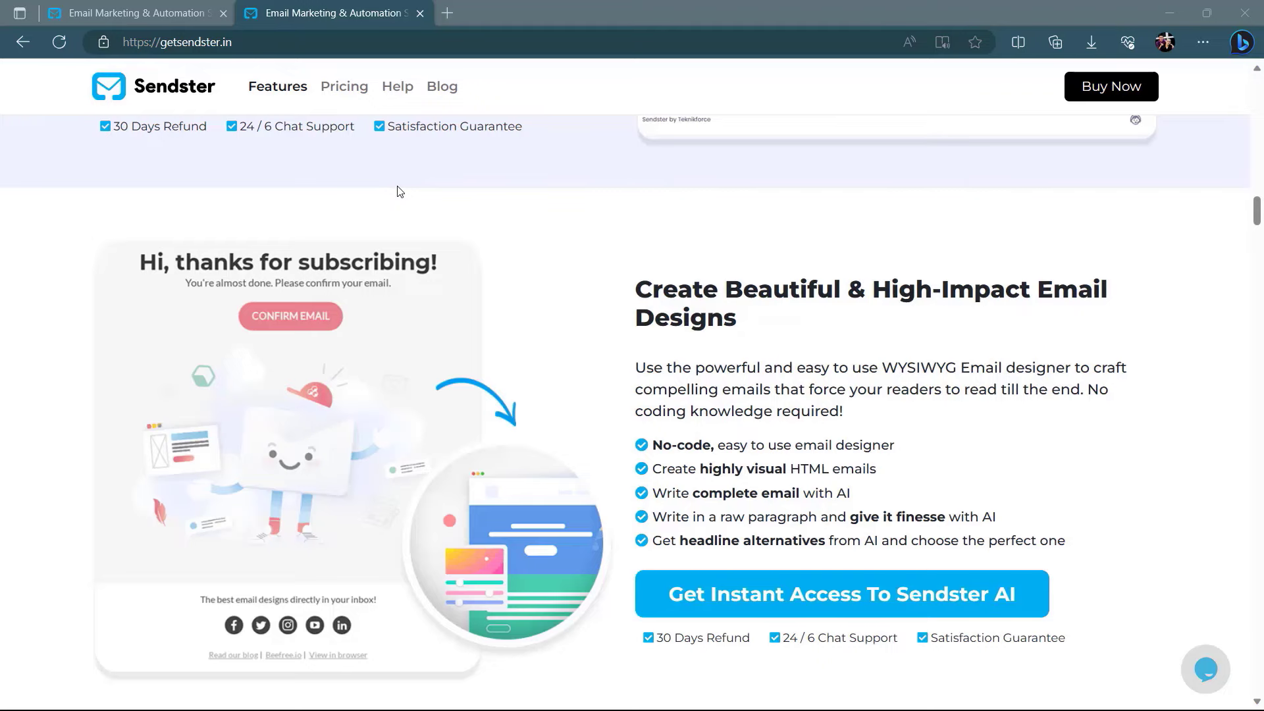
scroll(398, 192, "down", 5)
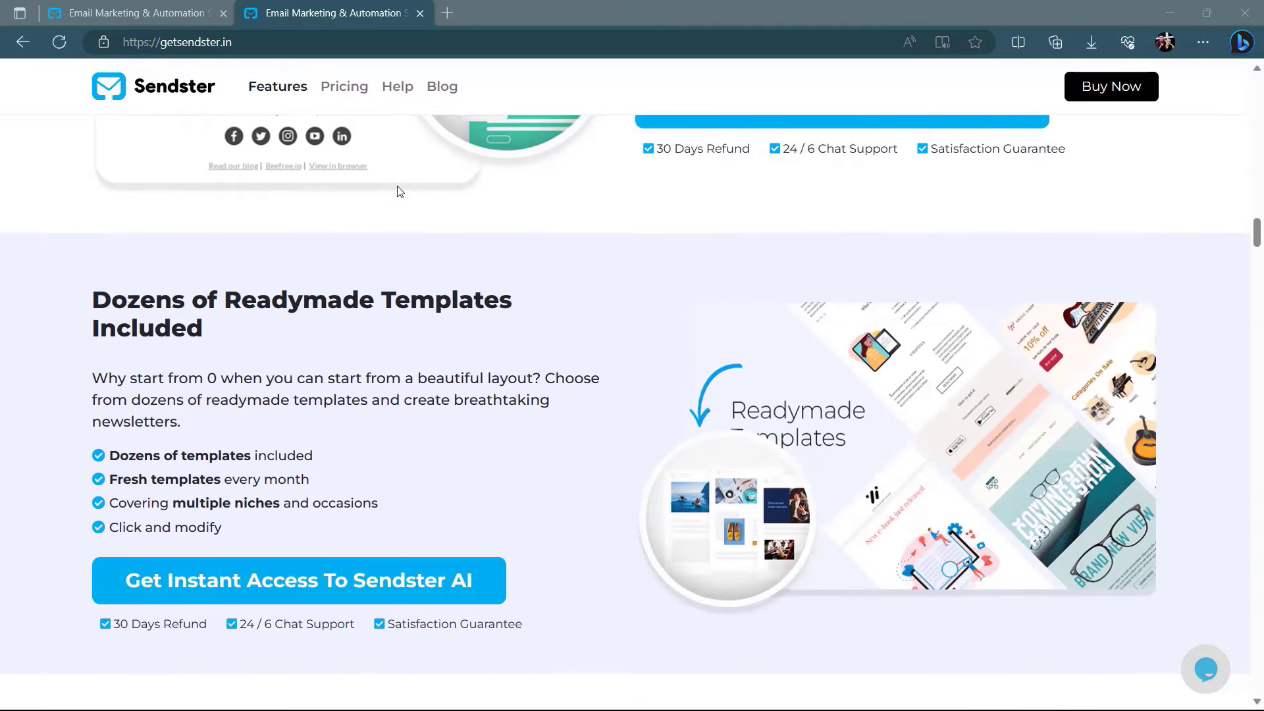
scroll(399, 191, "down", 4)
scroll(398, 192, "down", 2)
scroll(399, 191, "down", 5)
scroll(397, 192, "down", 5)
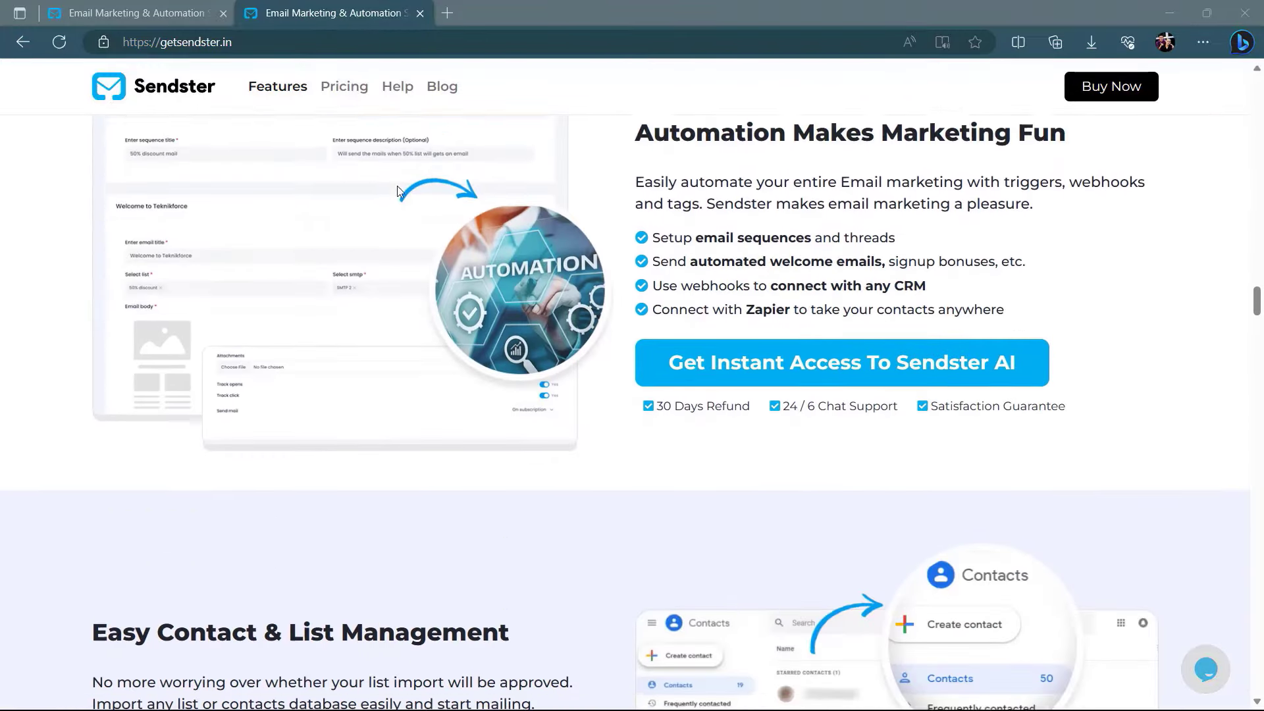
scroll(397, 191, "down", 5)
scroll(397, 191, "down", 5)
left_click(200, 11)
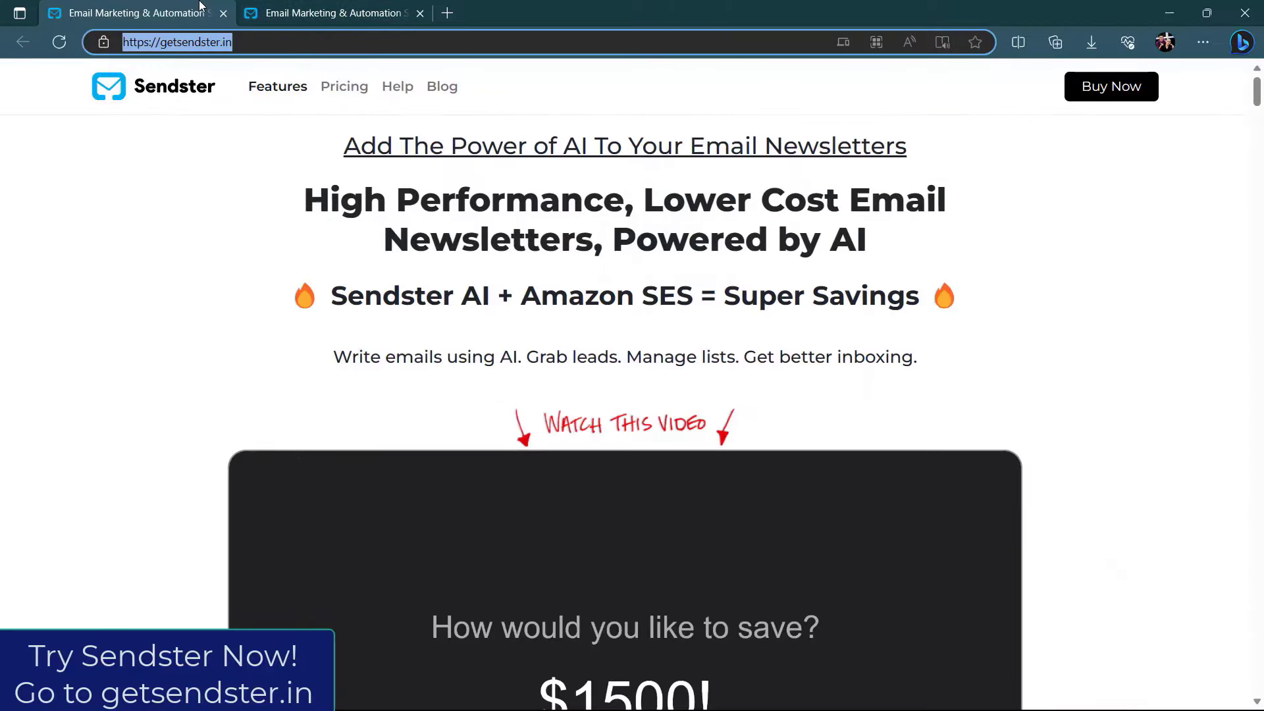